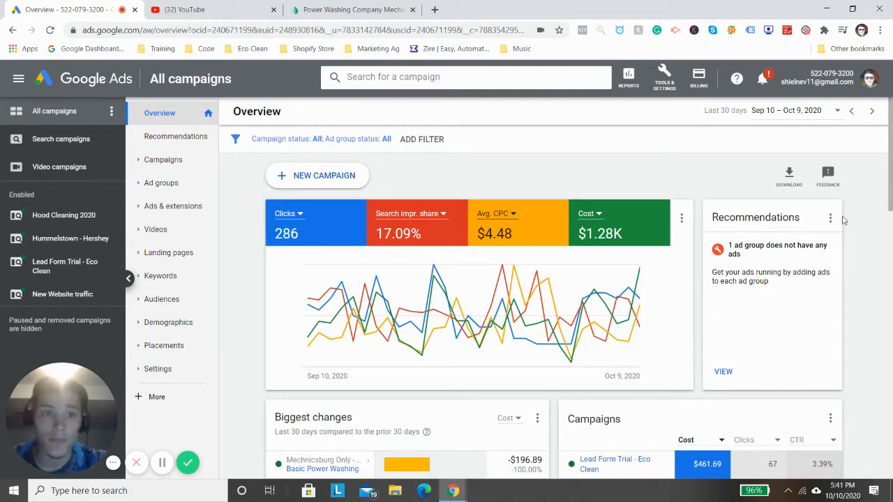
Review the YouTube channels linked to the ads account and the form for linking another channel, and return to the campaign overview.
click(665, 84)
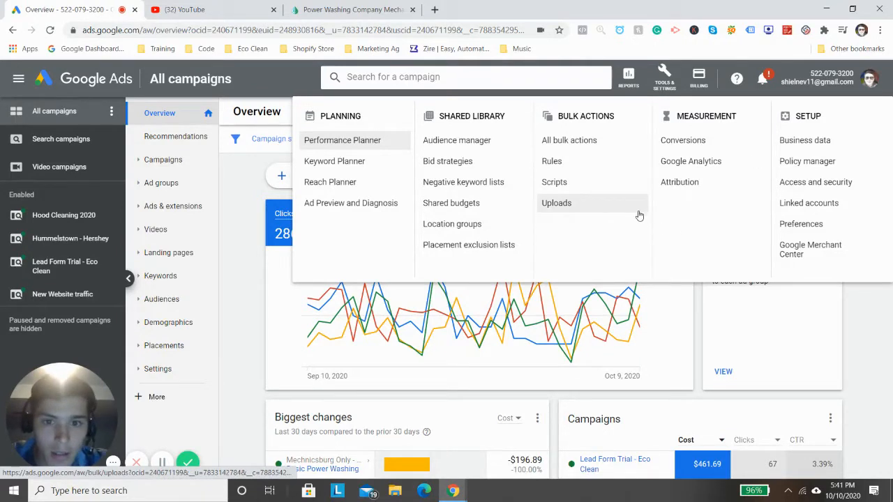
click(809, 204)
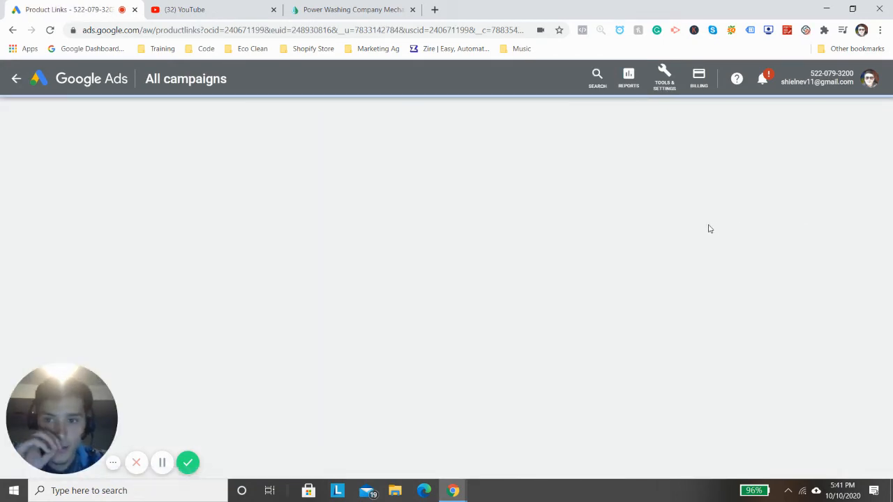
scroll(560, 189, down, 4)
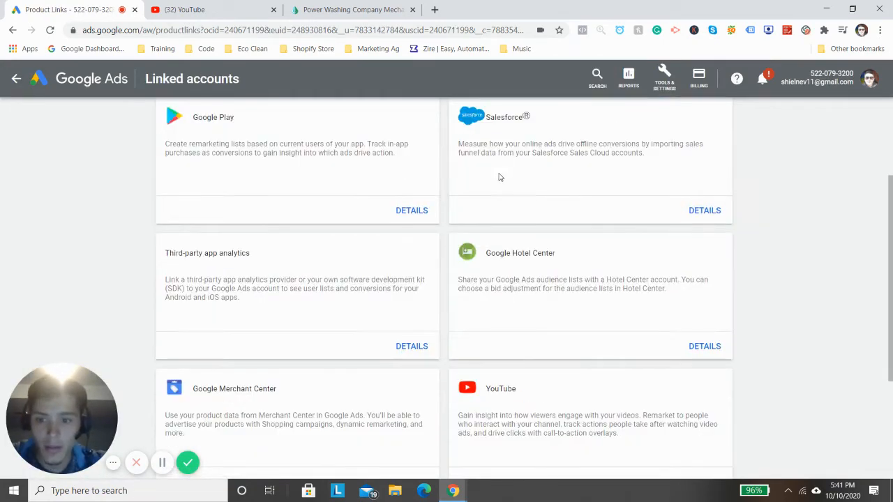
click(695, 339)
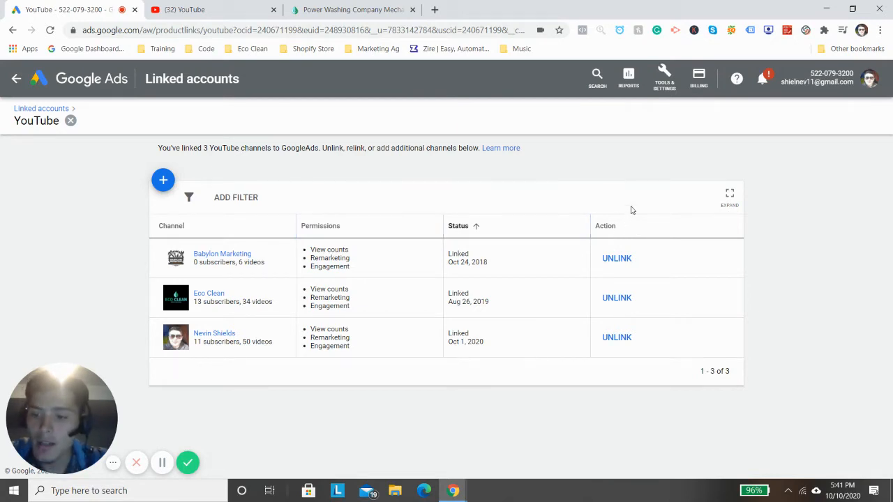
click(165, 182)
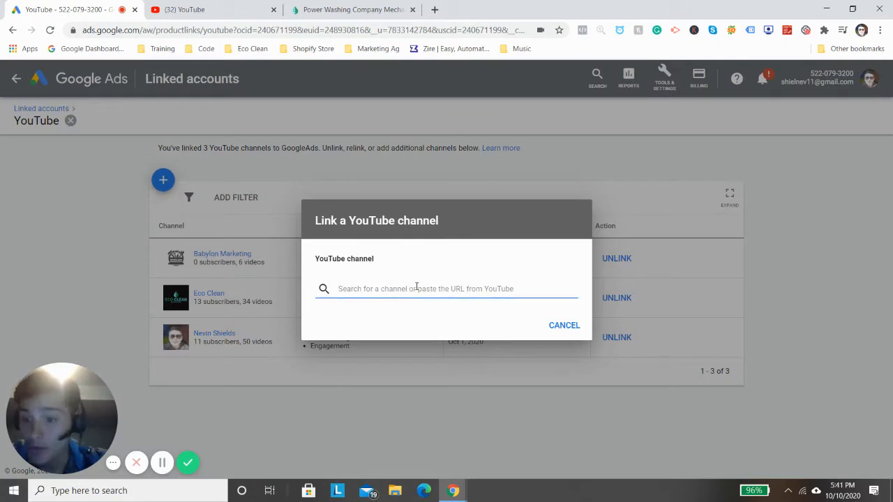
click(548, 325)
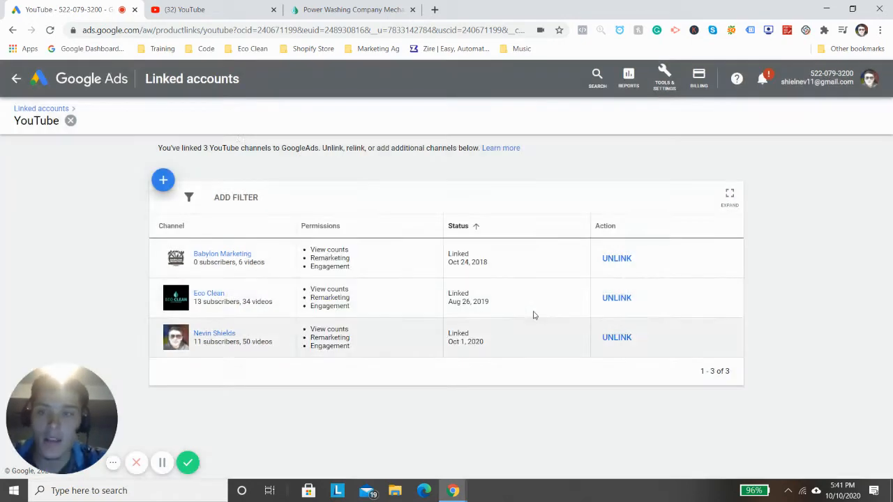
click(16, 79)
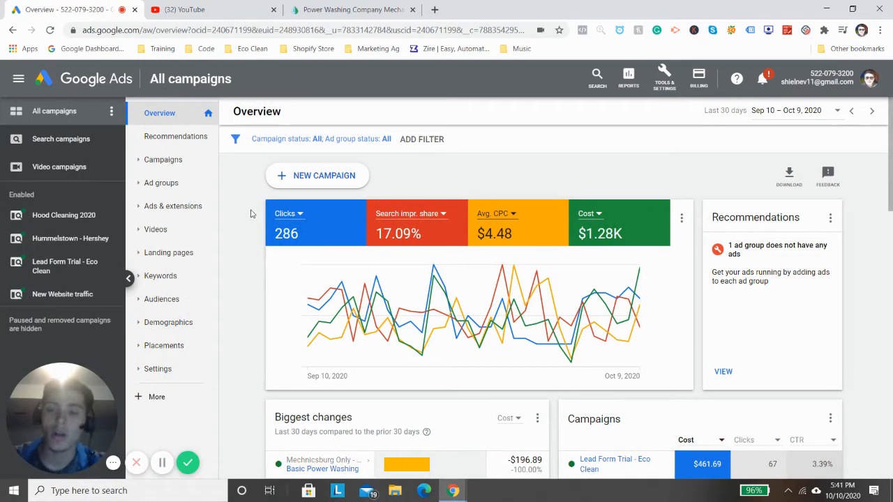
Start a new campaign with the Website traffic goal and the Video campaign type, and continue to its settings.
click(292, 175)
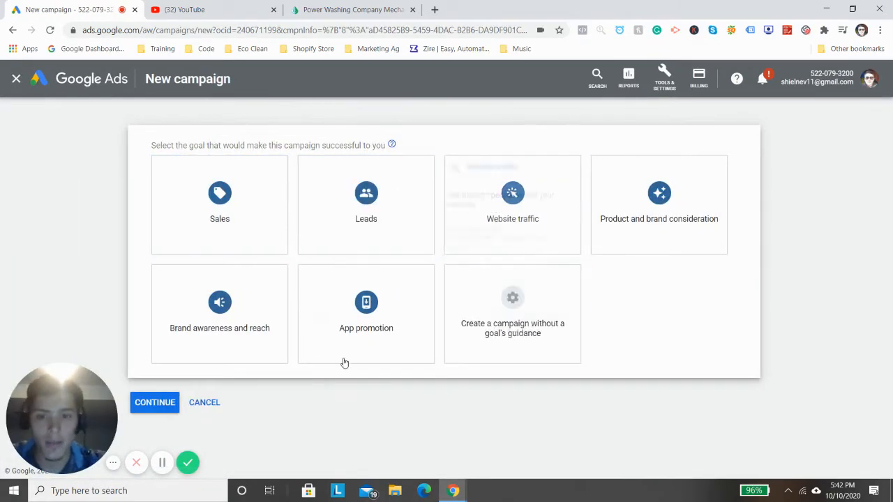
click(536, 217)
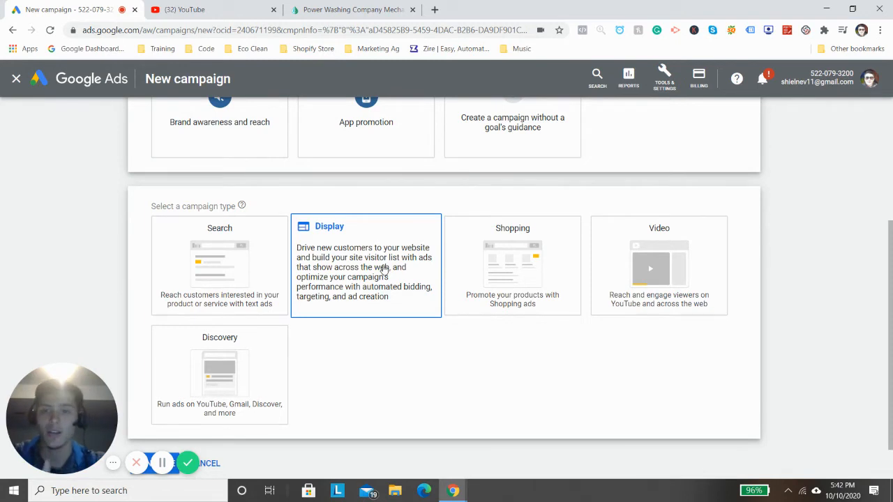
scroll(383, 270, up, 1)
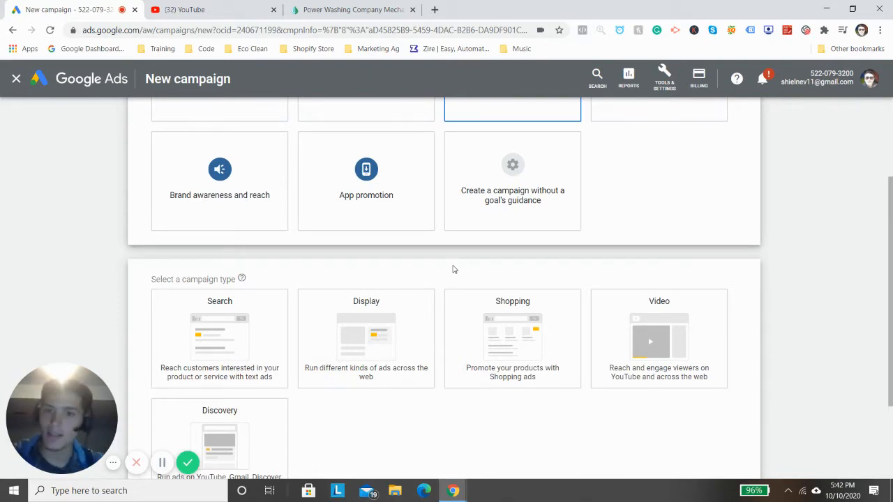
scroll(452, 269, up, 2)
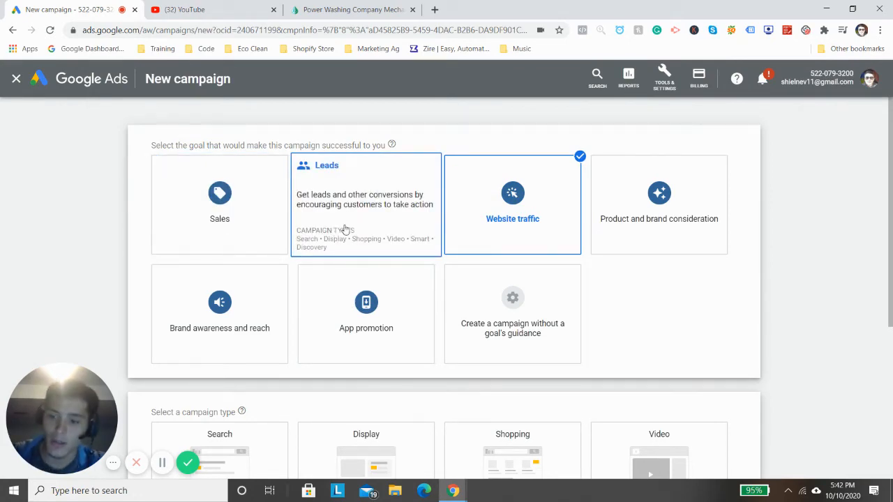
scroll(360, 241, down, 1)
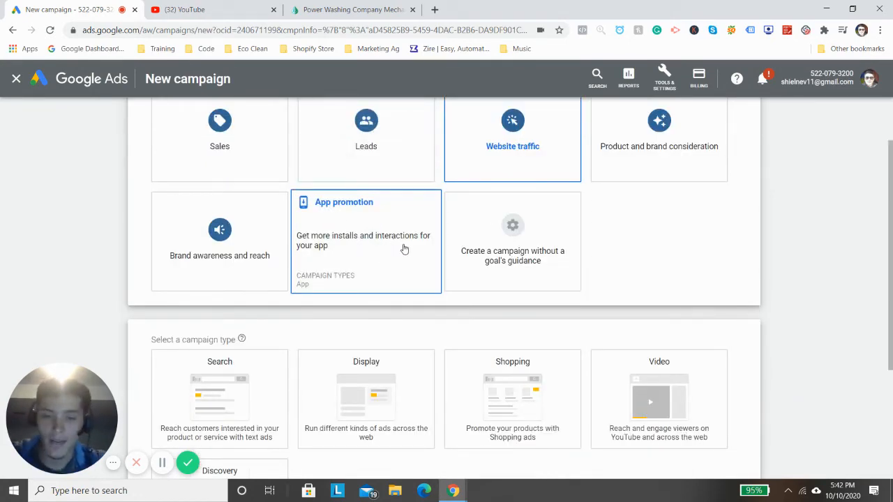
scroll(405, 247, down, 1)
click(680, 325)
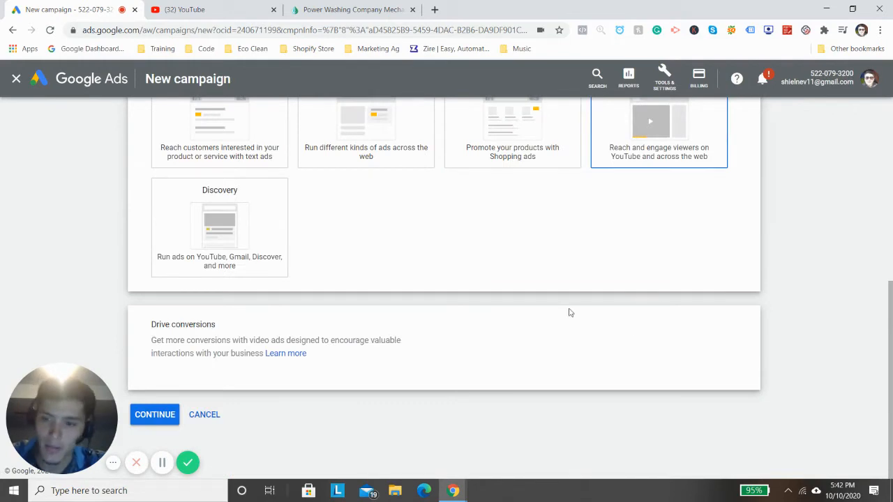
scroll(602, 217, up, 1)
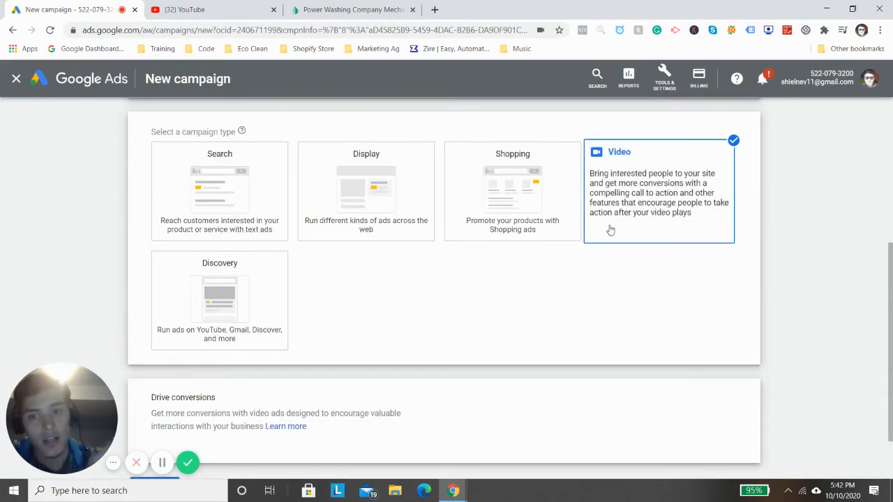
scroll(558, 234, down, 1)
click(156, 414)
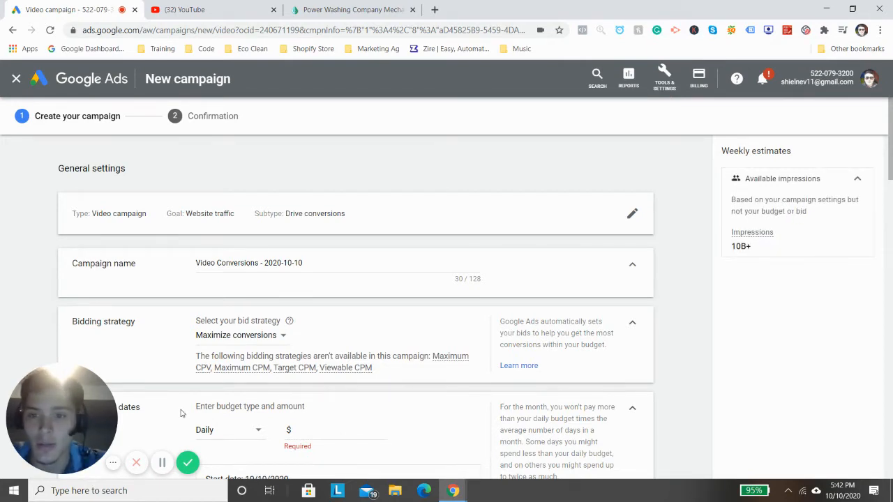
Name the campaign with the presenter's first name followed by "Intro - Before and After".
triple_click(231, 263)
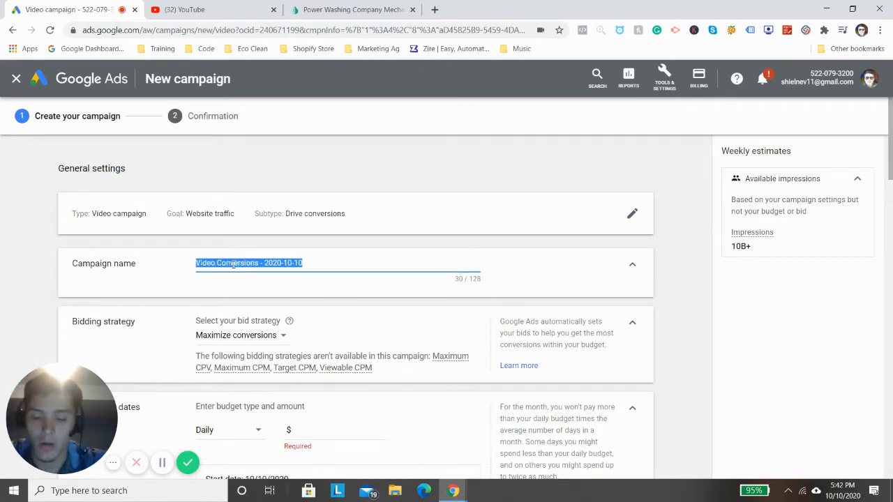
text(Nevin)
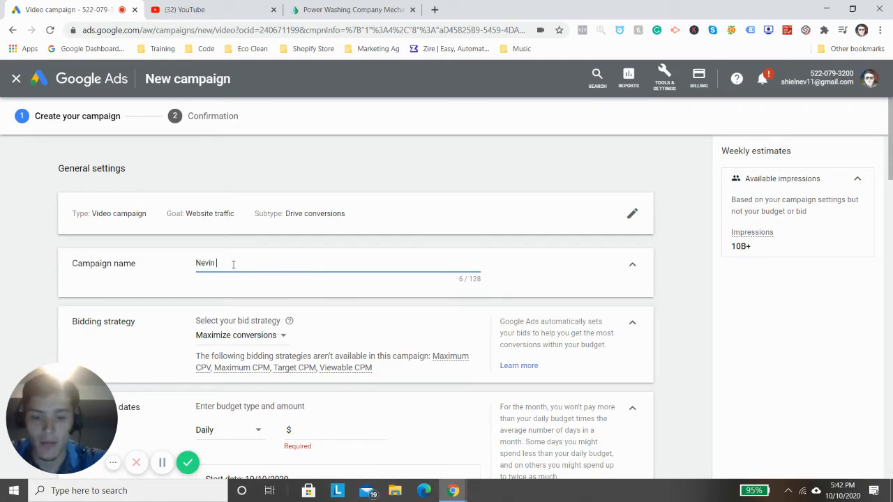
text( Intro)
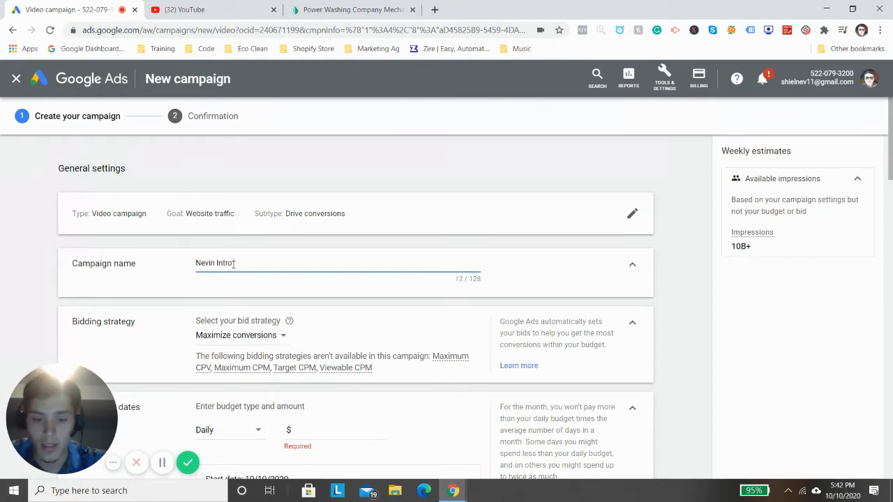
text( - Befor)
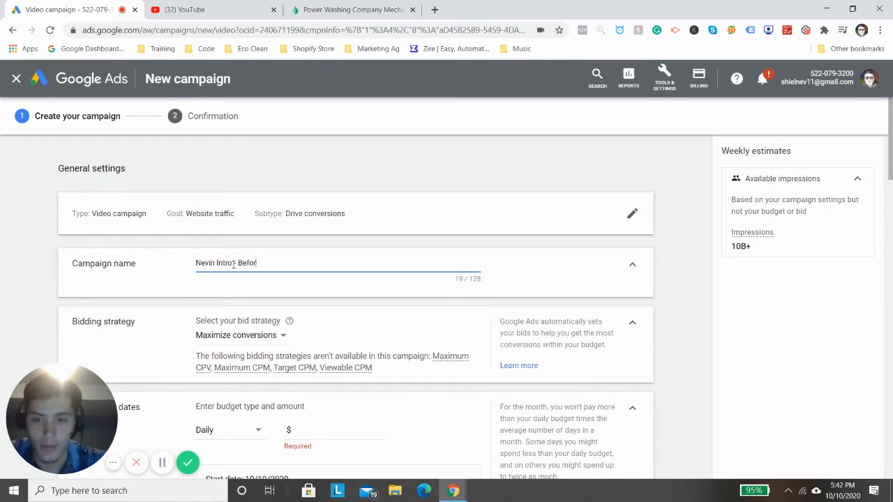
text(e and After)
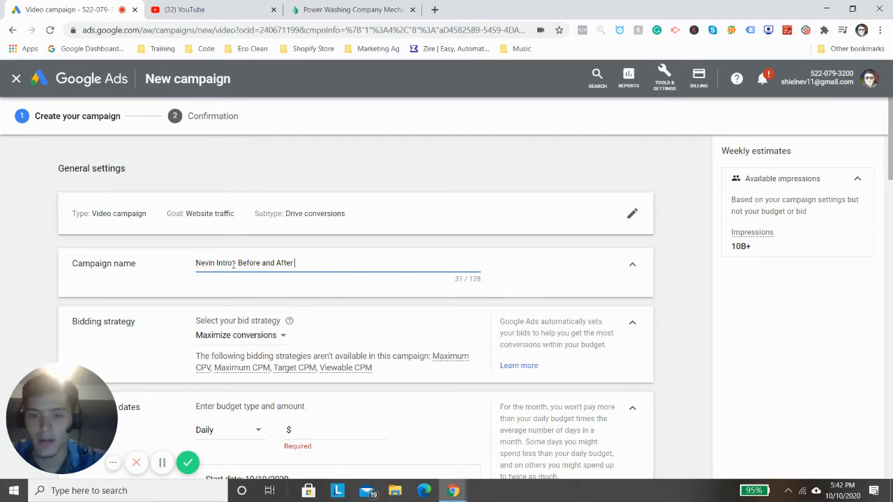
Set the campaign's daily budget to $10.00.
scroll(234, 262, down, 1)
click(345, 354)
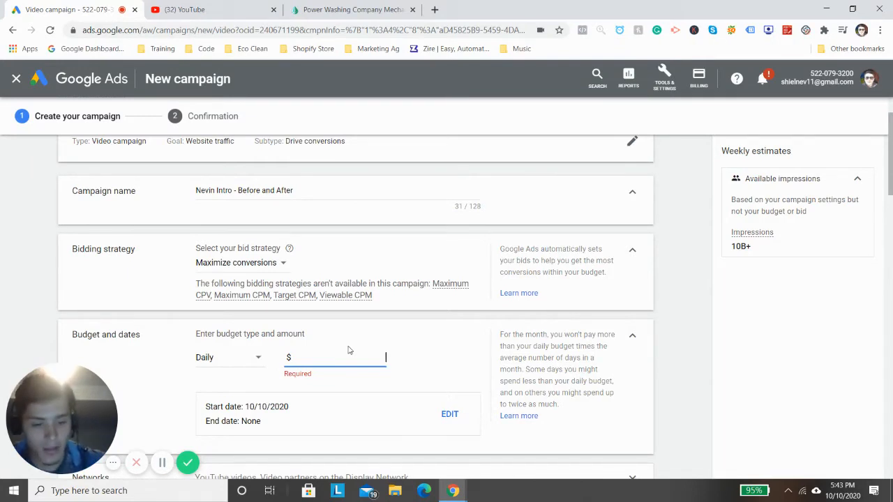
text(10)
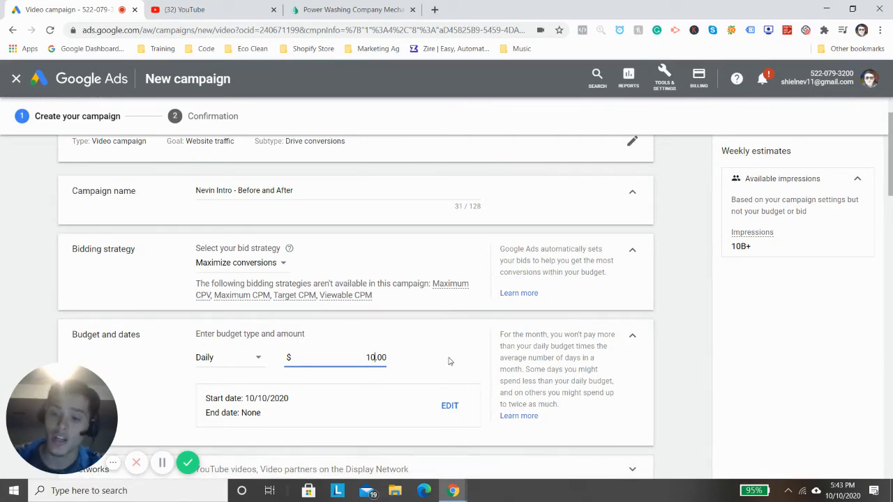
Switch location targeting to custom locations and target Cumberland County, Pennsylvania.
scroll(449, 361, down, 3)
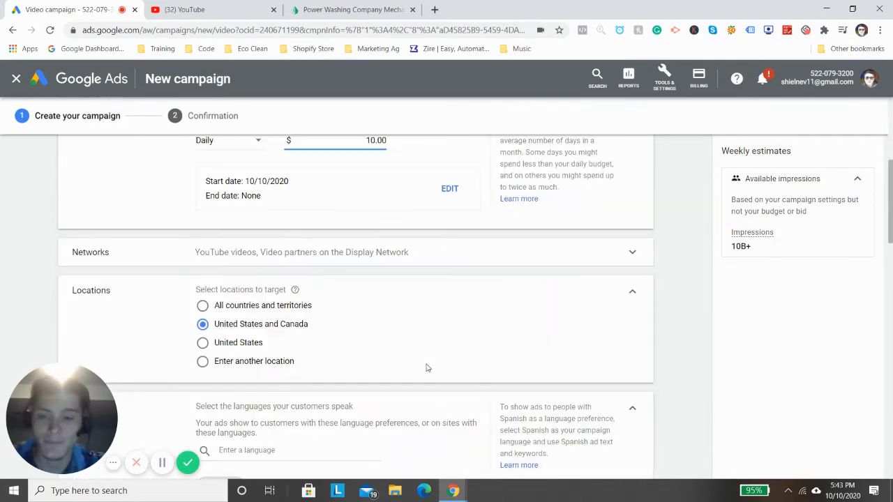
click(241, 362)
scroll(418, 368, down, 2)
click(327, 247)
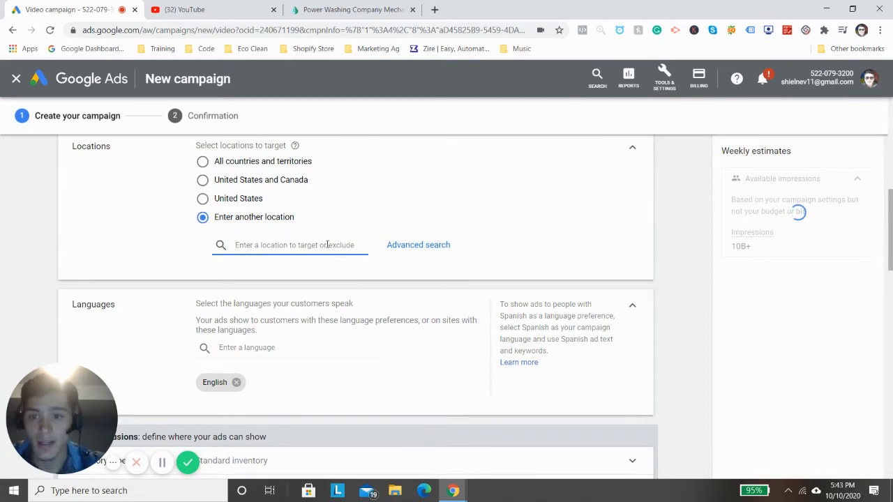
text(cumberland)
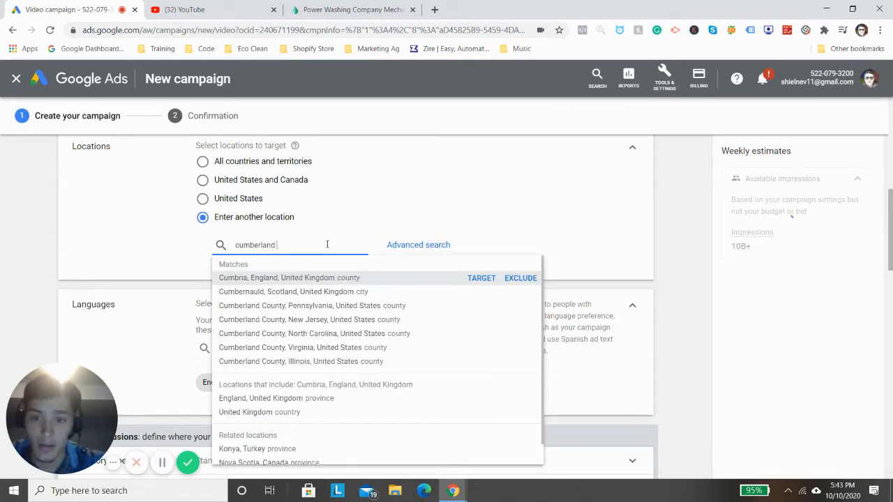
click(324, 277)
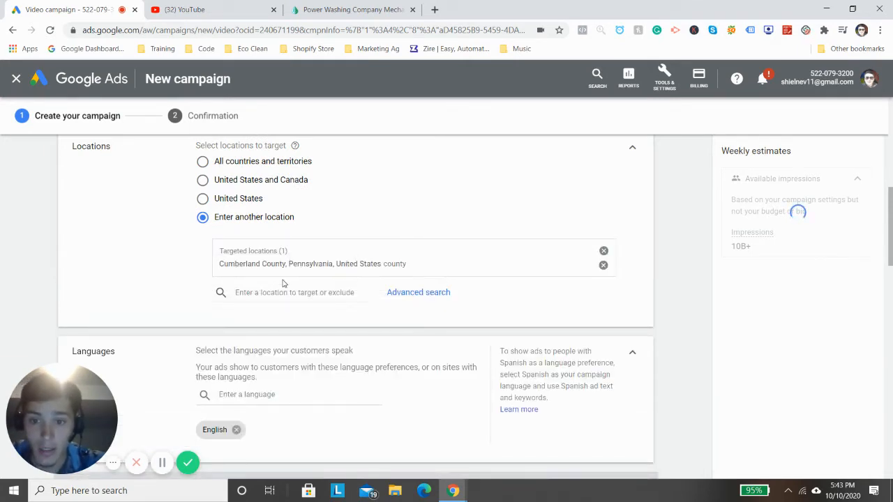
Add Dauphin County, Pennsylvania, to the campaign's targeted locations.
click(309, 293)
text(dau)
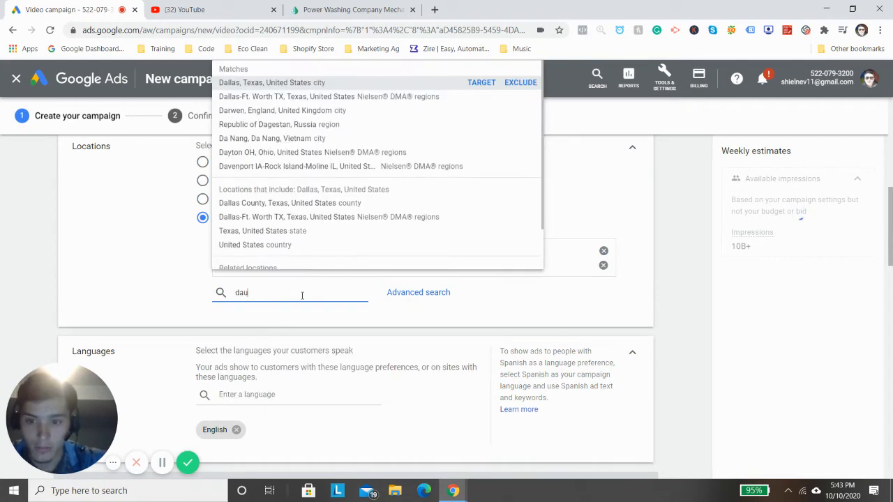
text(phin county)
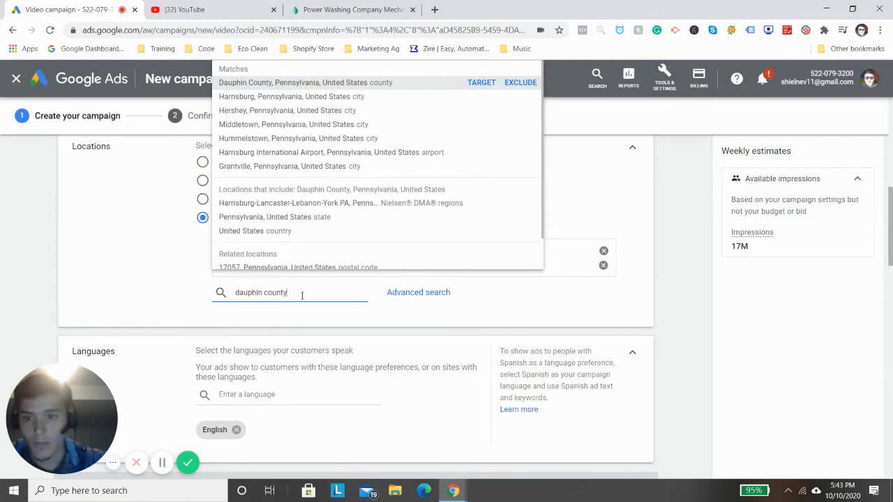
click(289, 83)
Change the inventory type under content exclusions to Expanded inventory and collapse the setting.
scroll(325, 189, down, 1)
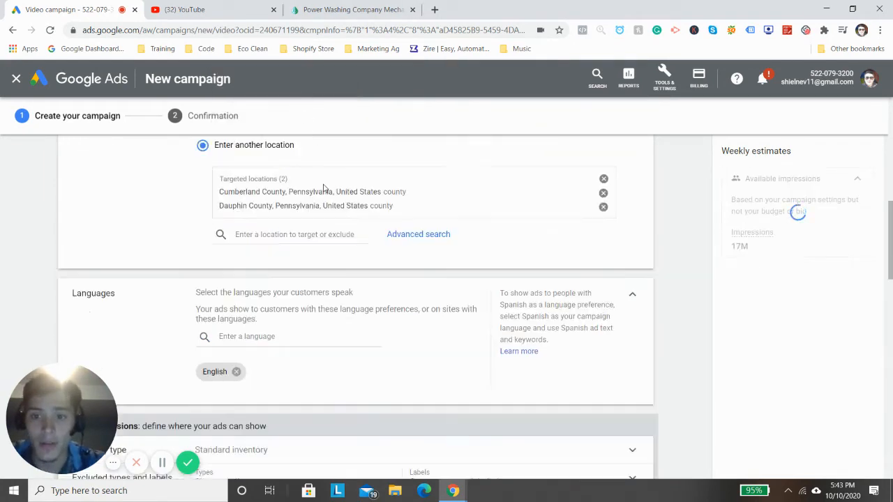
scroll(195, 225, down, 1)
scroll(196, 225, up, 1)
scroll(322, 255, down, 2)
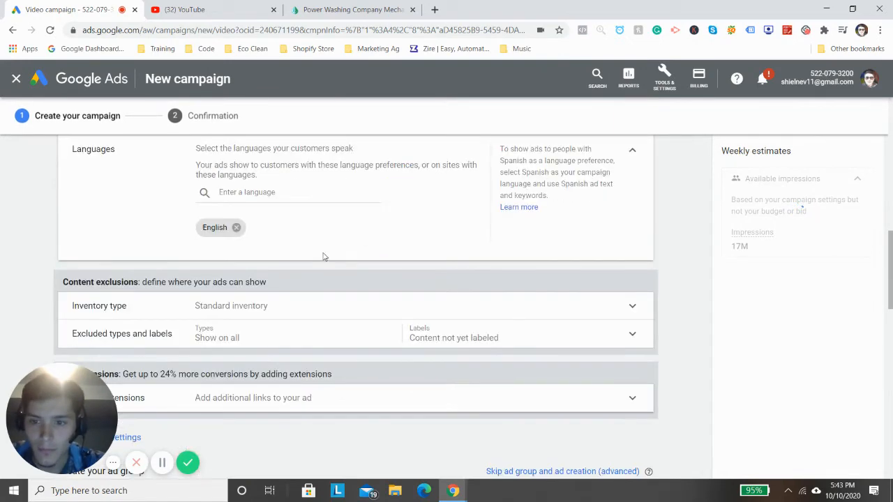
scroll(282, 299, down, 1)
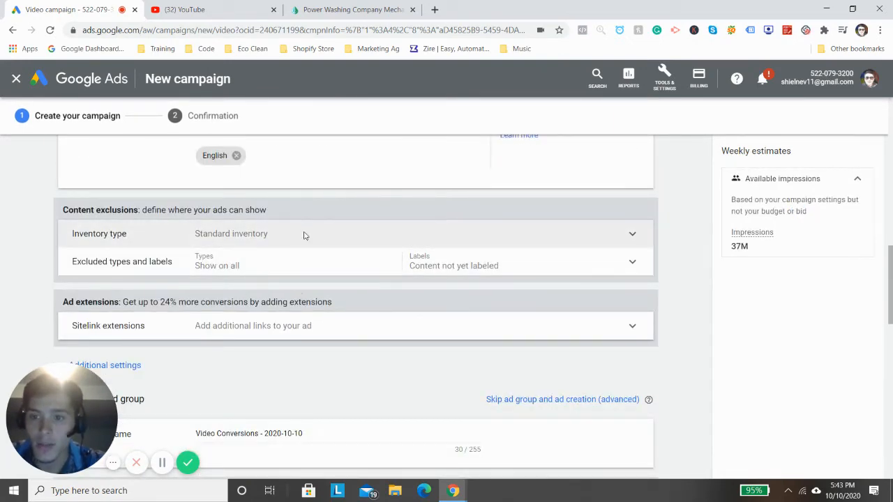
click(303, 235)
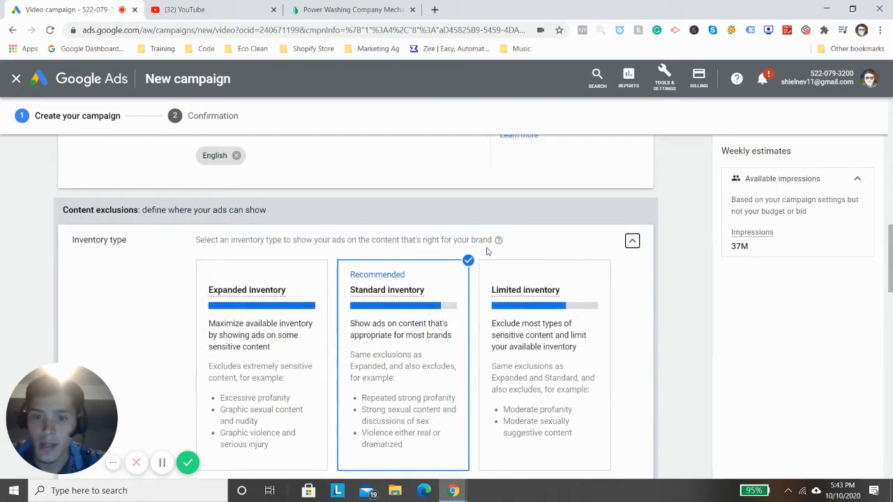
click(289, 295)
click(633, 241)
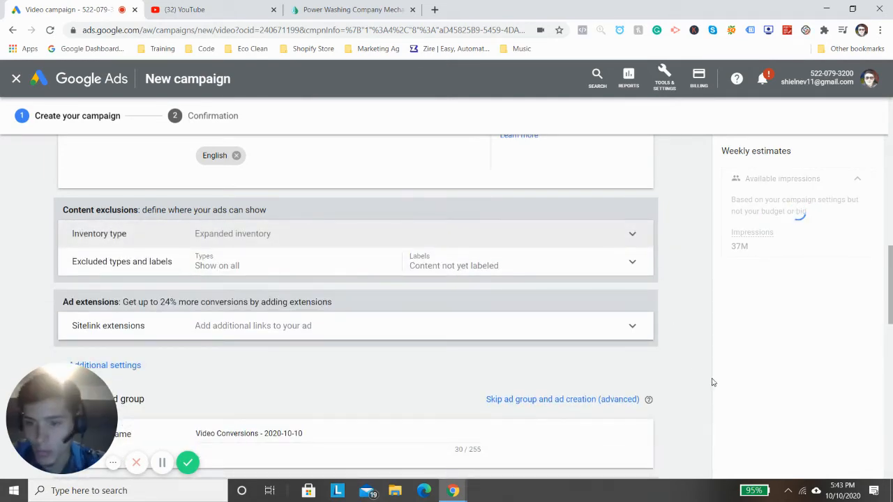
Add the About Us, Gutter Cleaning and House Washing sitelink extensions to the campaign.
click(430, 333)
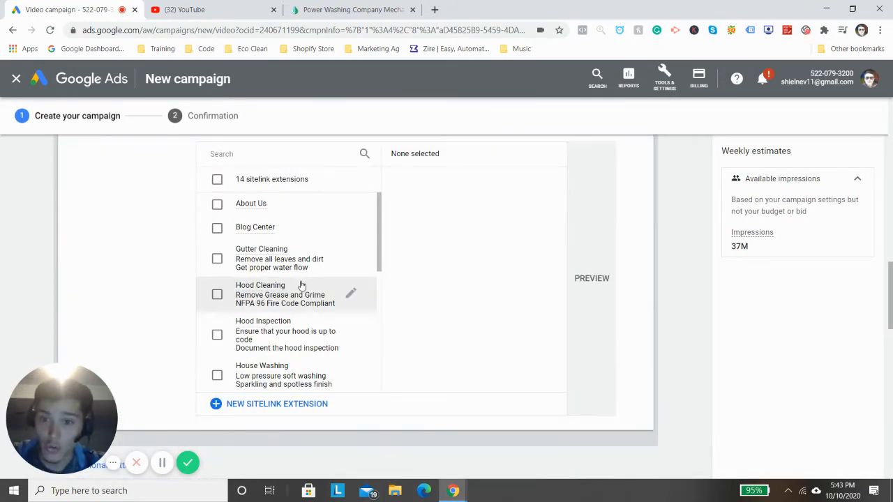
click(204, 203)
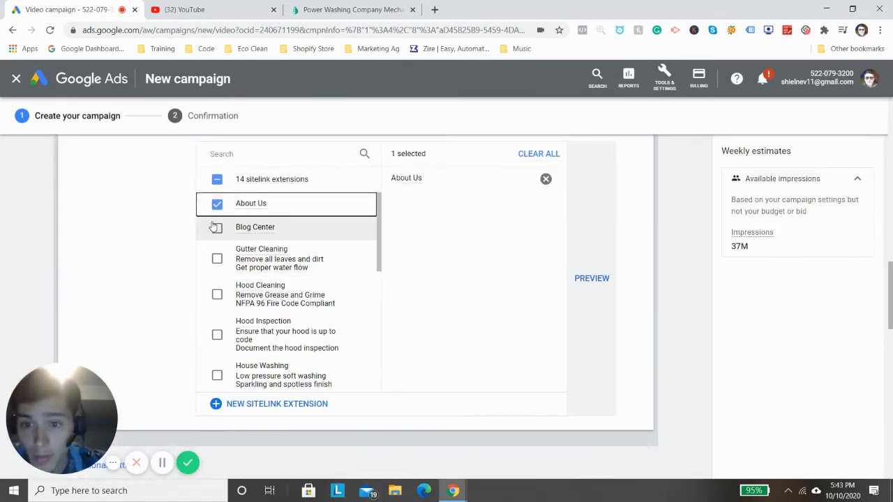
click(217, 259)
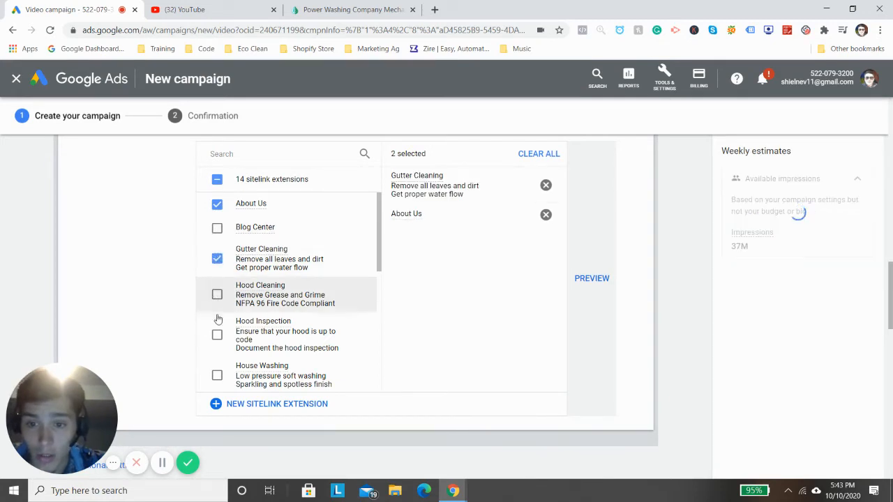
scroll(217, 377, down, 1)
click(218, 325)
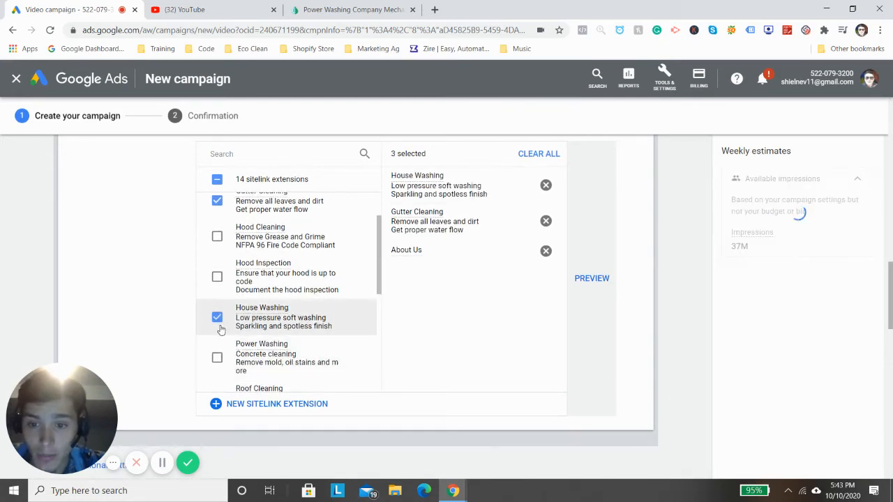
Add the Power Washing, Roof Cleaning with "Low pressure cleaning solution", Sidewalk Cleaning and Soft Washing sitelink extensions.
scroll(219, 328, down, 1)
click(219, 321)
scroll(220, 317, down, 1)
click(219, 302)
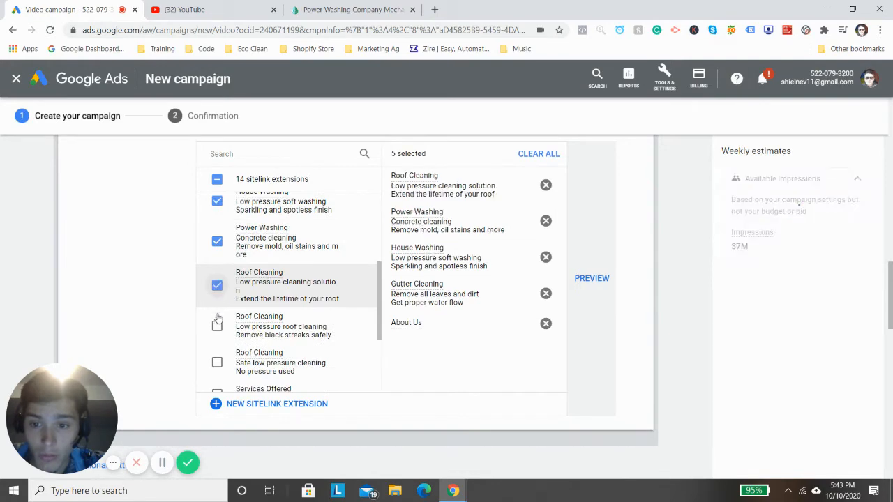
scroll(220, 317, down, 2)
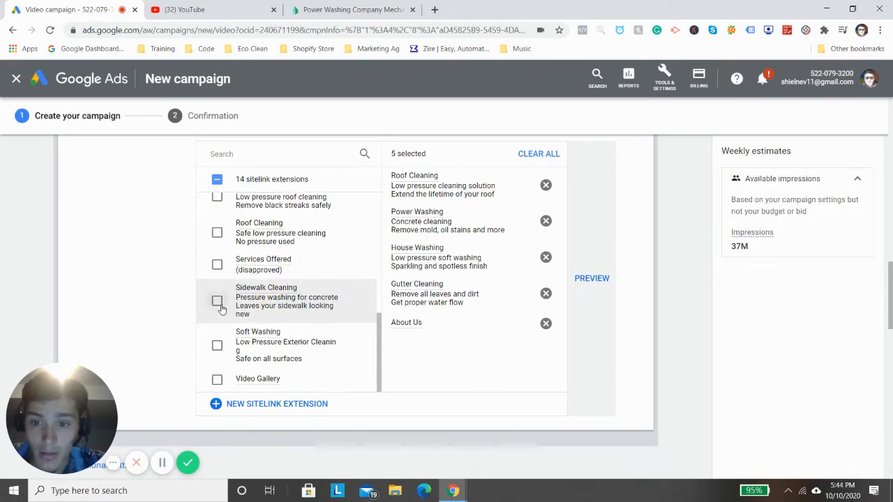
click(218, 301)
scroll(219, 303, down, 1)
click(217, 273)
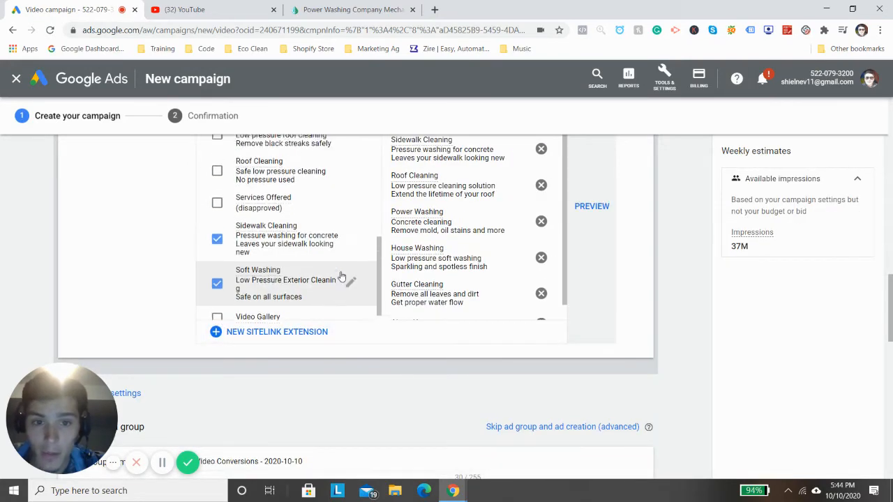
Preview how the selected sitelinks appear in the YouTube mobile ad and close the preview.
scroll(349, 265, up, 3)
scroll(552, 256, up, 1)
click(601, 279)
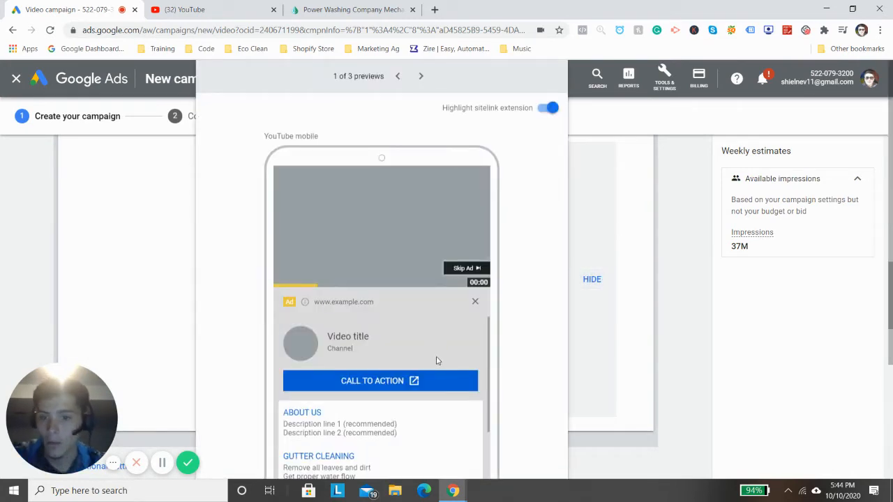
scroll(436, 360, down, 3)
scroll(425, 321, up, 3)
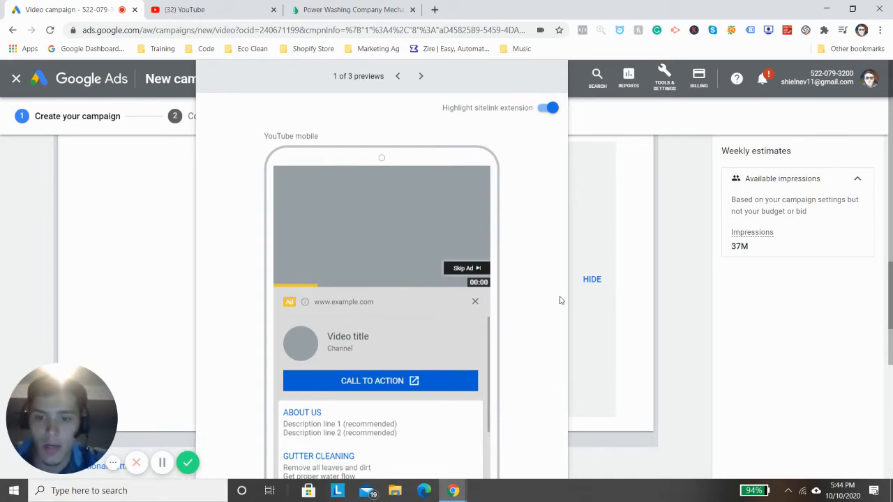
click(716, 314)
Look over the sitelink selection and collapse the sitelink extensions setting.
scroll(447, 311, down, 1)
scroll(349, 335, down, 3)
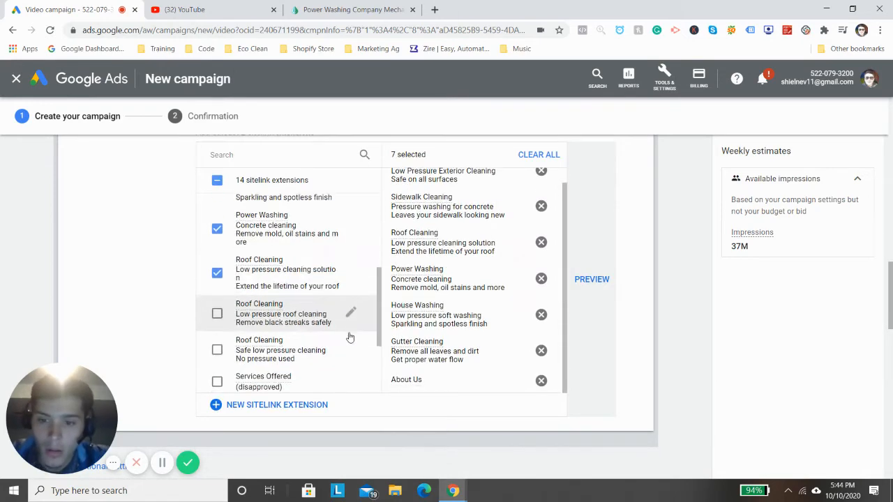
scroll(349, 335, up, 8)
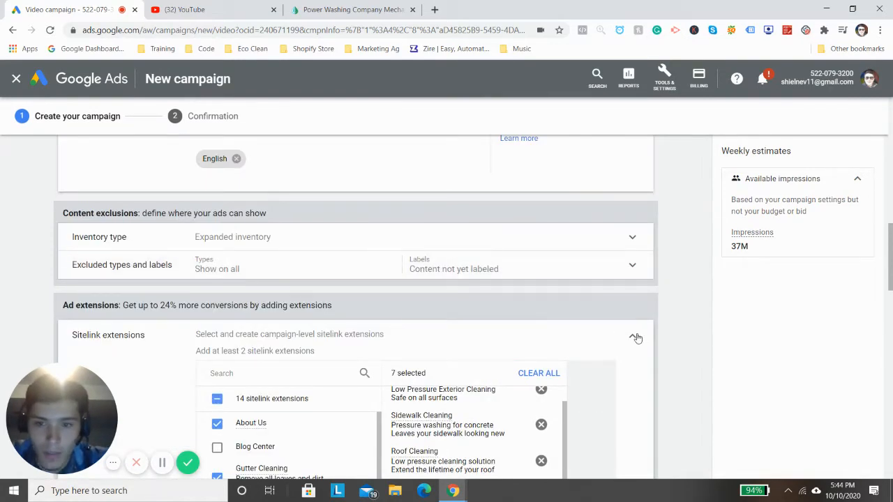
click(635, 338)
Rename the ad group as "Normal".
scroll(432, 300, down, 3)
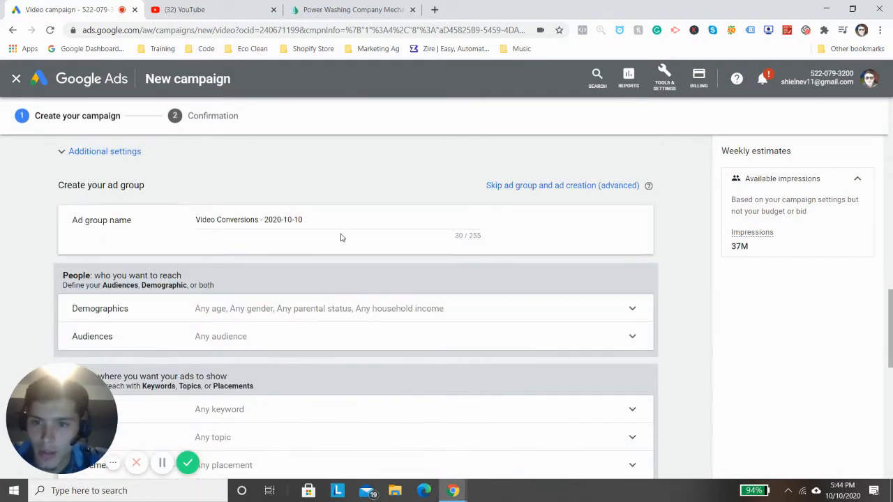
triple_click(278, 219)
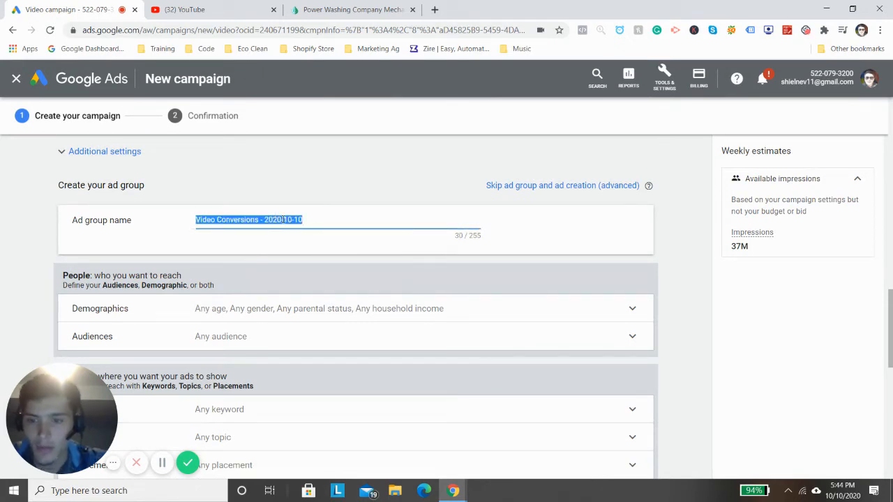
text(Norm)
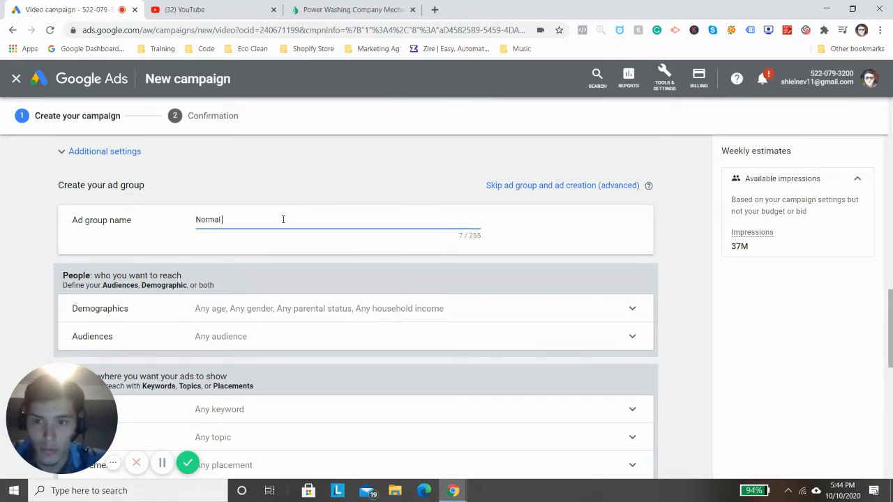
text(al)
Exclude the 18 - 24 age group and the Lower 50% household income from the ad group's demographics, and collapse the setting.
scroll(303, 249, down, 1)
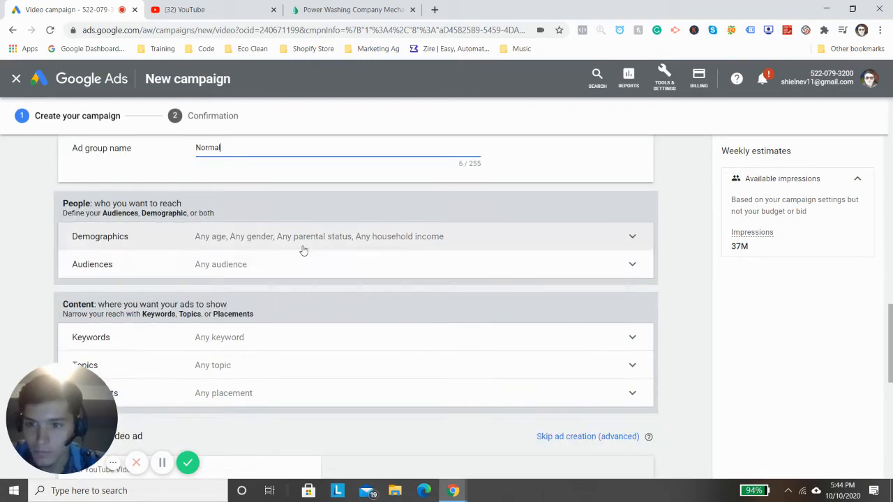
click(279, 246)
scroll(328, 297, down, 2)
scroll(266, 238, up, 1)
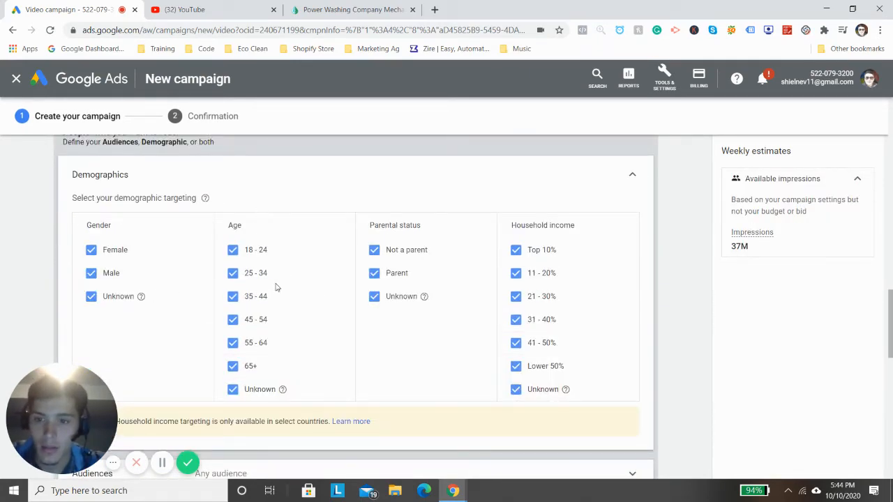
click(256, 252)
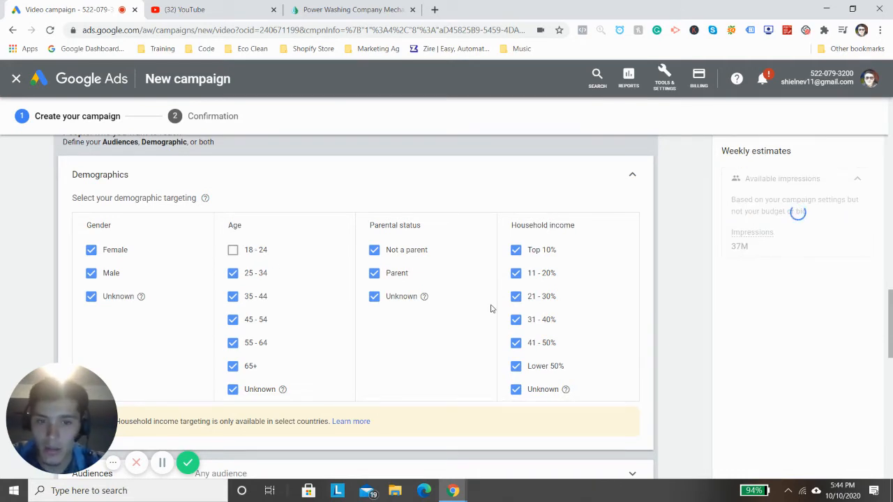
click(536, 368)
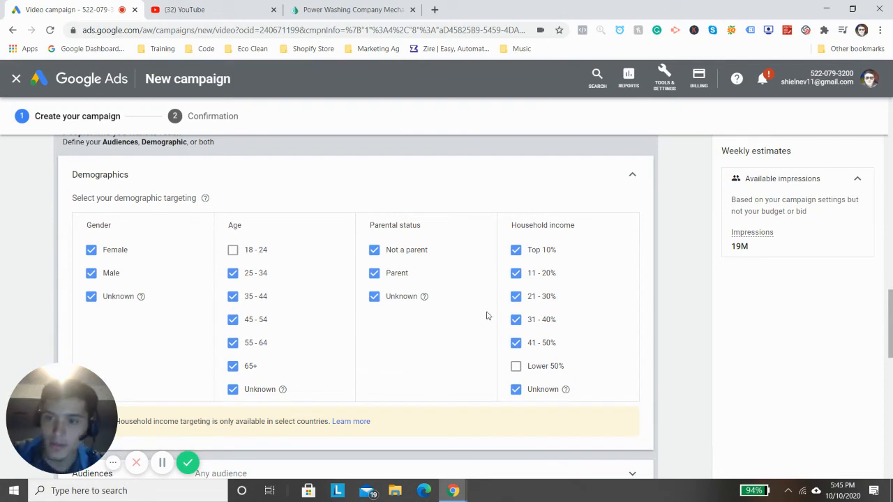
scroll(300, 357, down, 2)
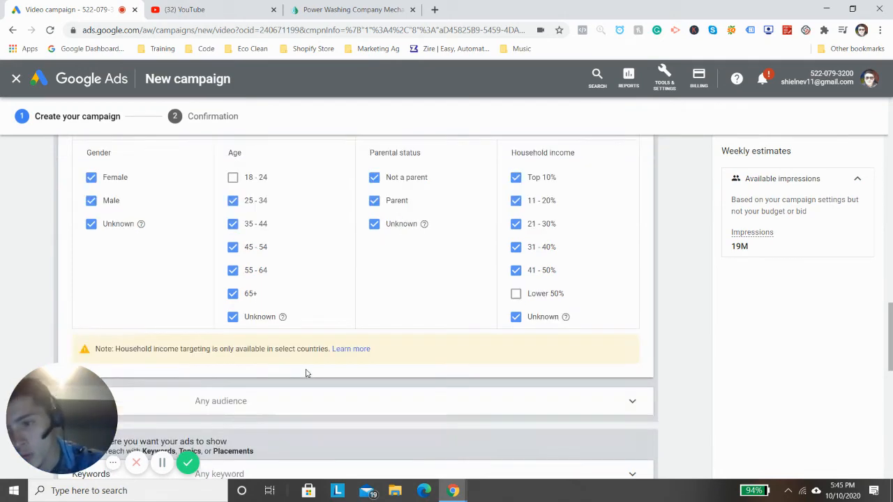
scroll(616, 317, up, 3)
click(631, 249)
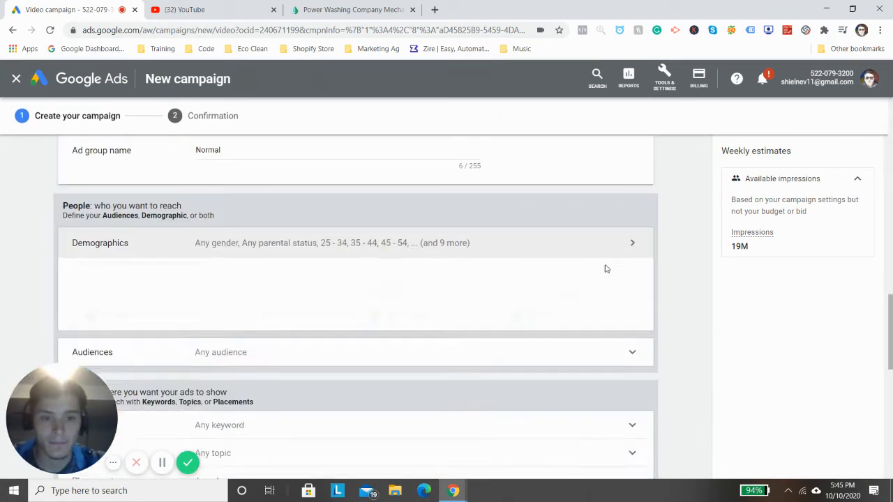
Target the Lawn & Garden Maintenance, Homeowners, Home Cleaning Services and Home Improvement audiences from the recently selected ones.
scroll(290, 261, down, 1)
click(283, 207)
scroll(286, 251, down, 2)
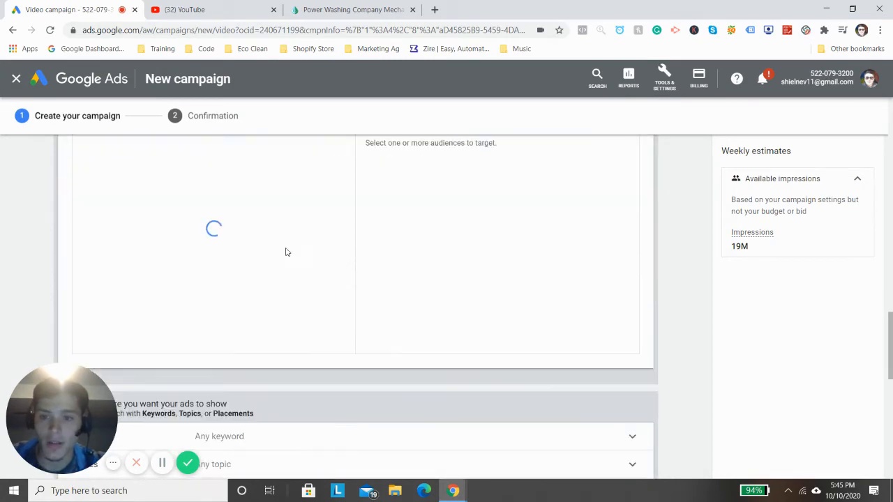
scroll(247, 277, up, 2)
scroll(225, 265, down, 1)
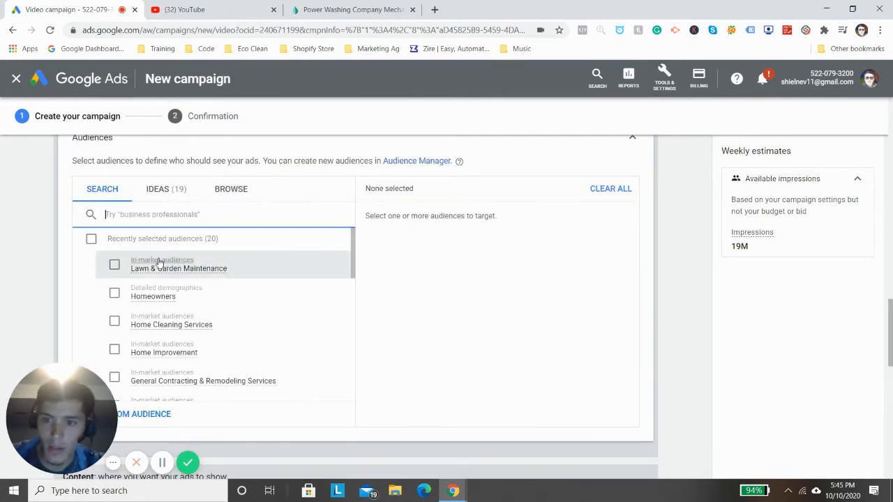
click(115, 266)
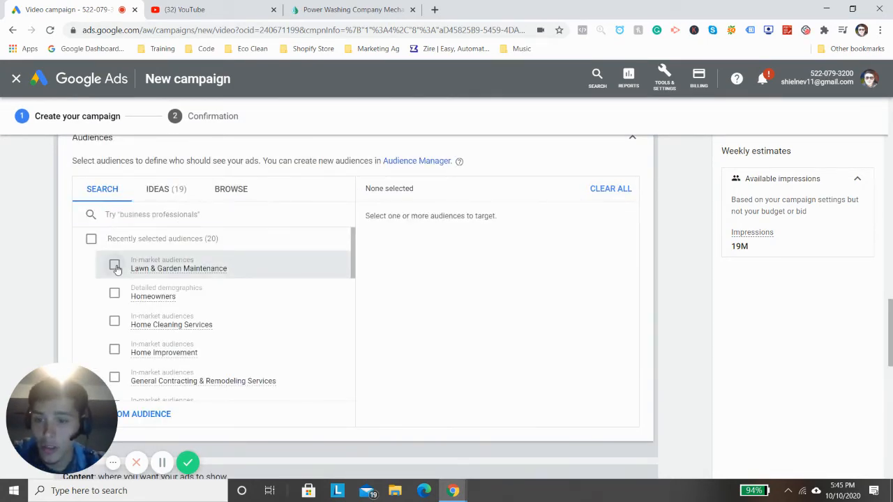
click(116, 294)
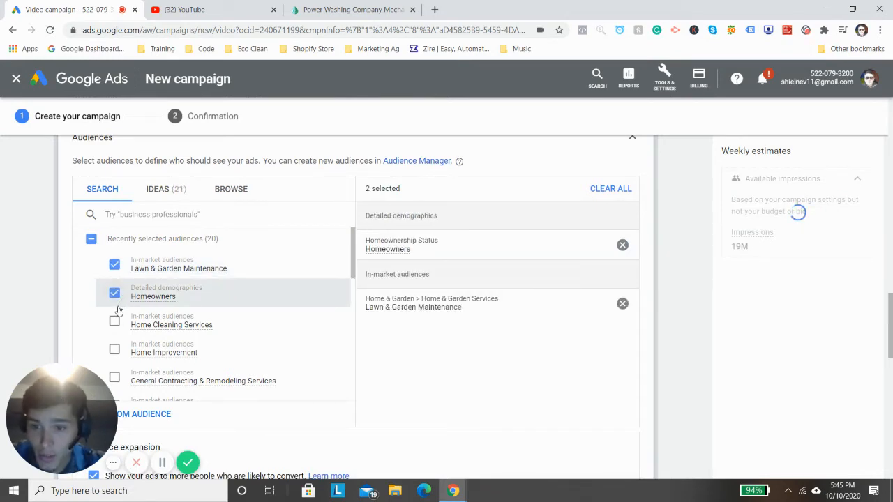
click(115, 321)
scroll(119, 312, down, 1)
scroll(119, 312, down, 1)
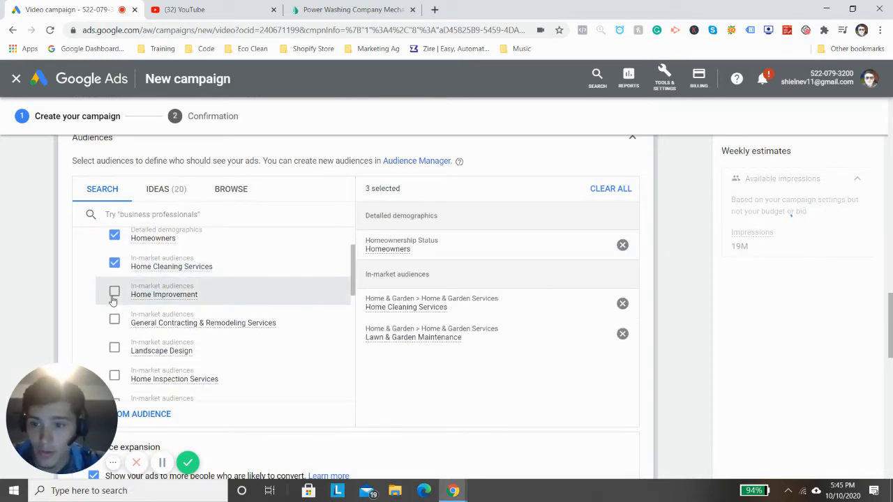
click(115, 297)
Look for further relevant audiences among the recently selected ones and by searching for "home owners", and clear the search.
scroll(116, 318, down, 2)
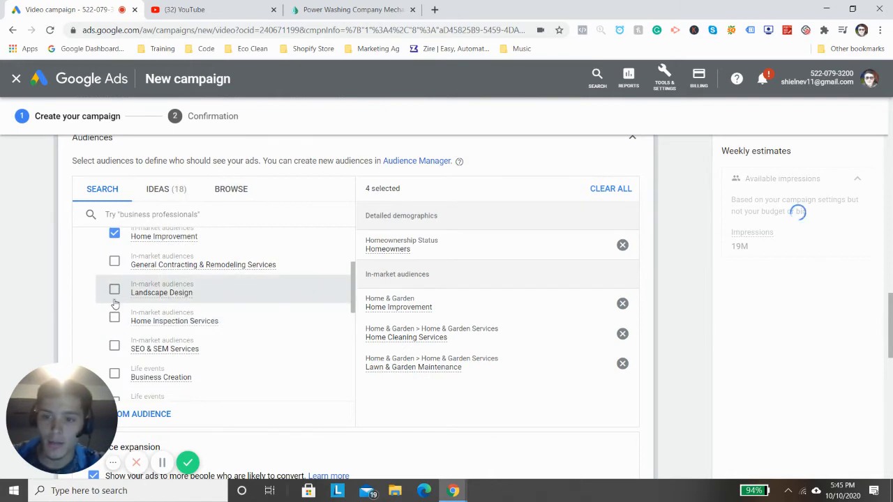
scroll(115, 279, up, 2)
scroll(150, 296, down, 3)
scroll(239, 344, down, 3)
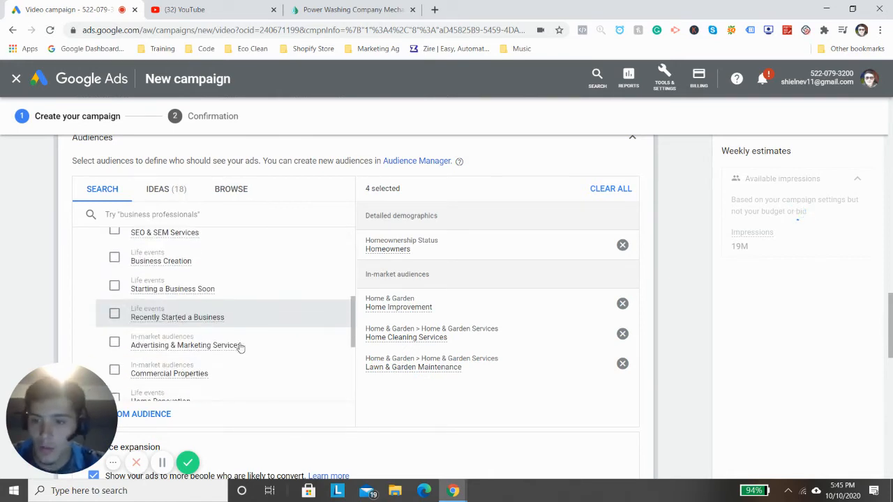
scroll(259, 318, up, 6)
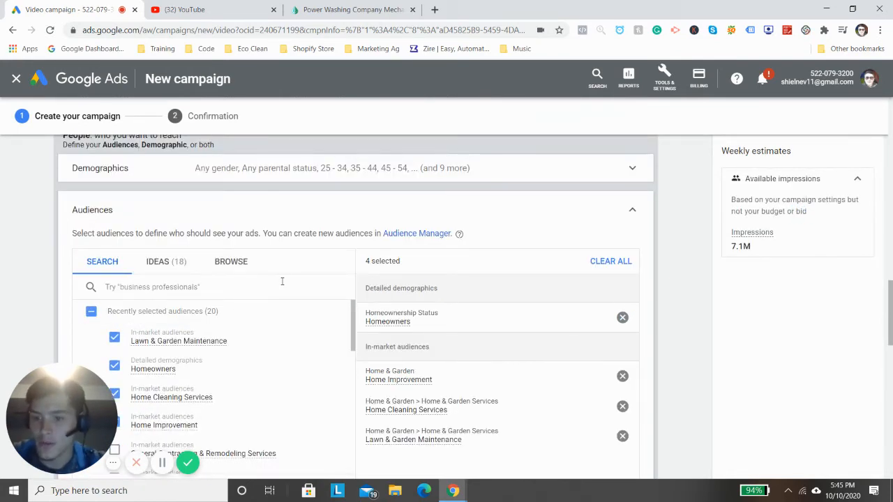
click(249, 286)
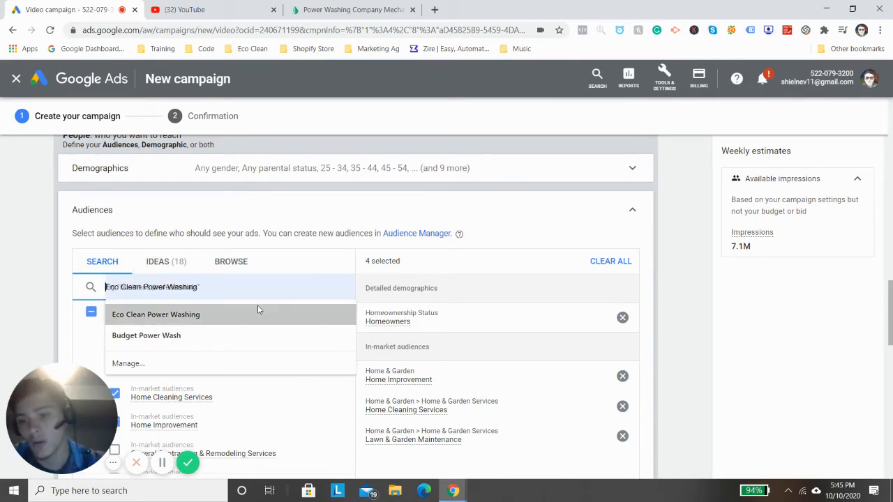
text(home)
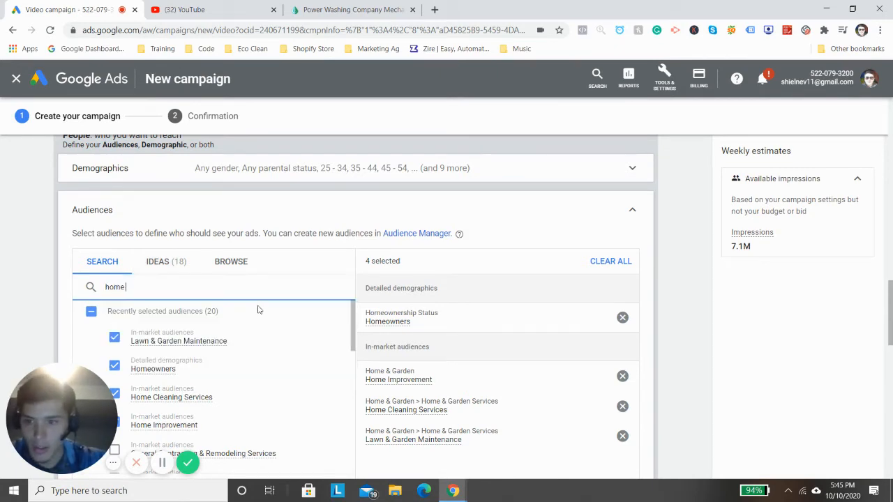
text( owners)
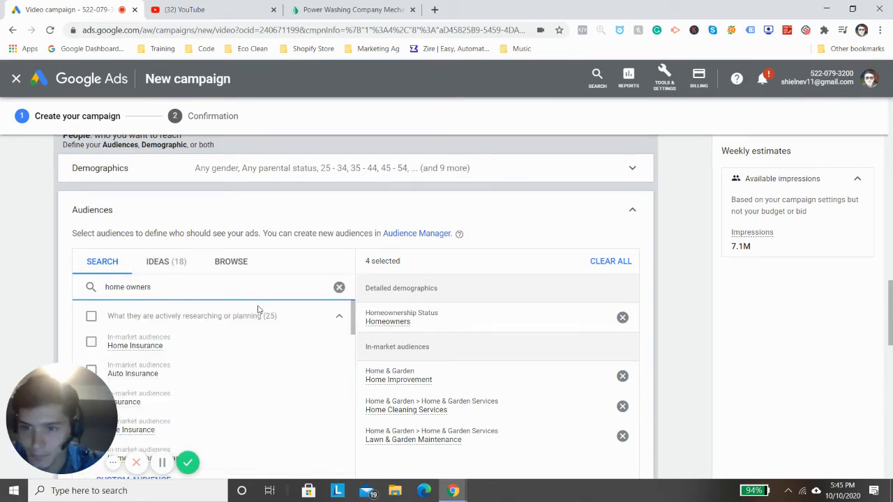
scroll(258, 309, down, 1)
scroll(259, 300, up, 1)
scroll(259, 301, up, 1)
scroll(279, 320, down, 2)
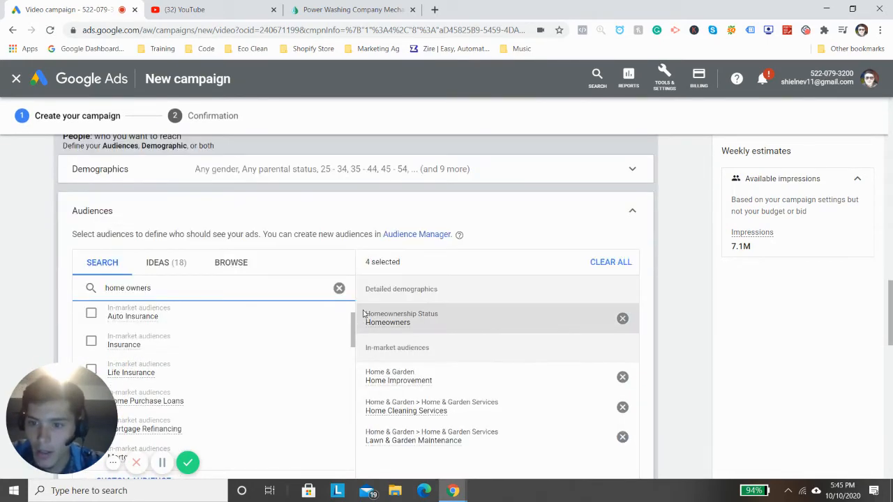
scroll(298, 333, down, 1)
scroll(352, 317, up, 3)
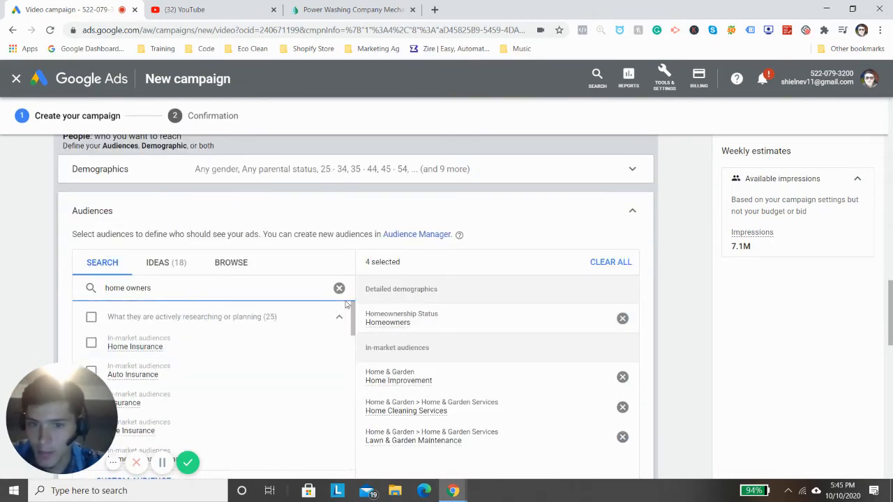
click(339, 288)
scroll(299, 304, down, 4)
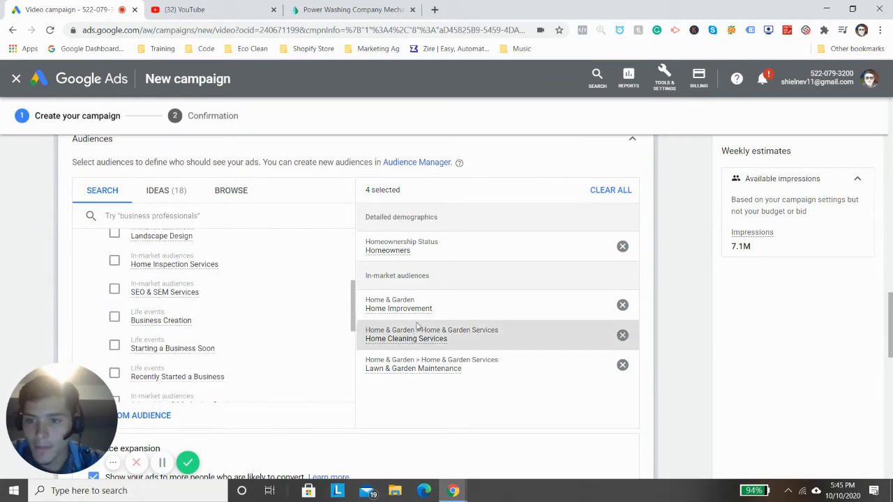
scroll(534, 361, down, 3)
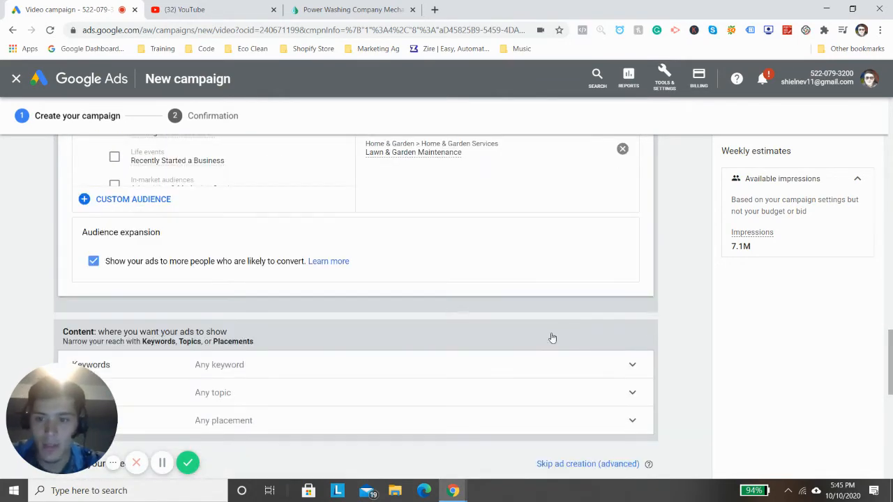
Go to the ad's video selection, switch to YouTube and open the "Soft Washing Before and After" video from your own channel.
scroll(552, 337, down, 2)
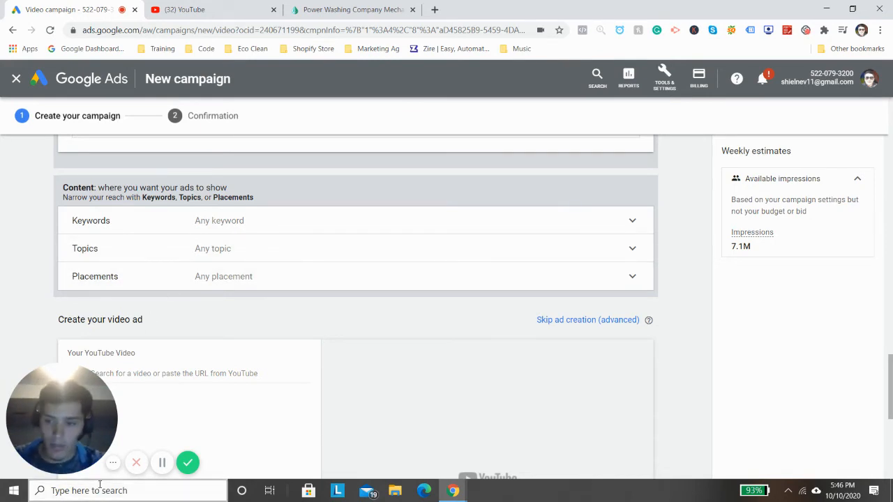
scroll(225, 347, up, 1)
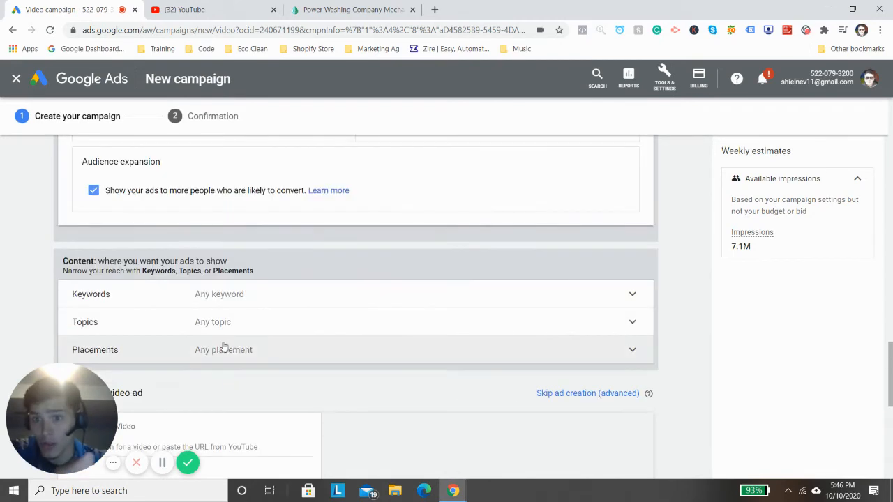
scroll(229, 318, down, 1)
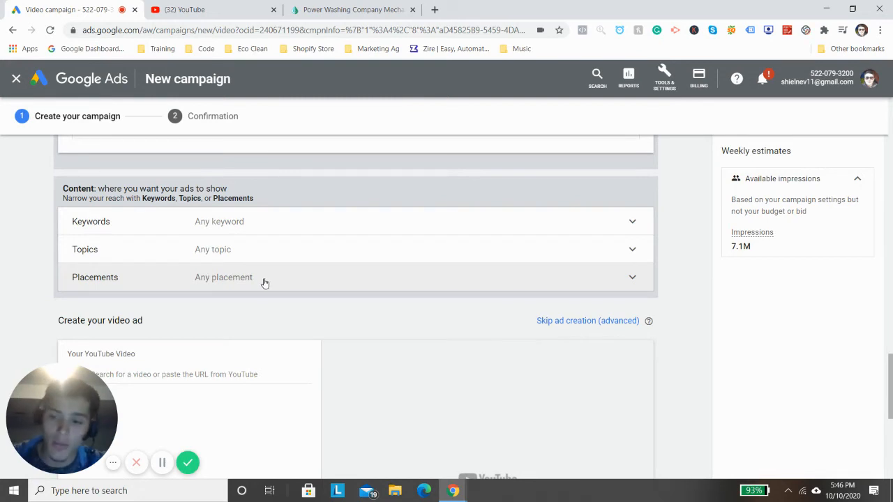
scroll(214, 306, down, 1)
click(216, 300)
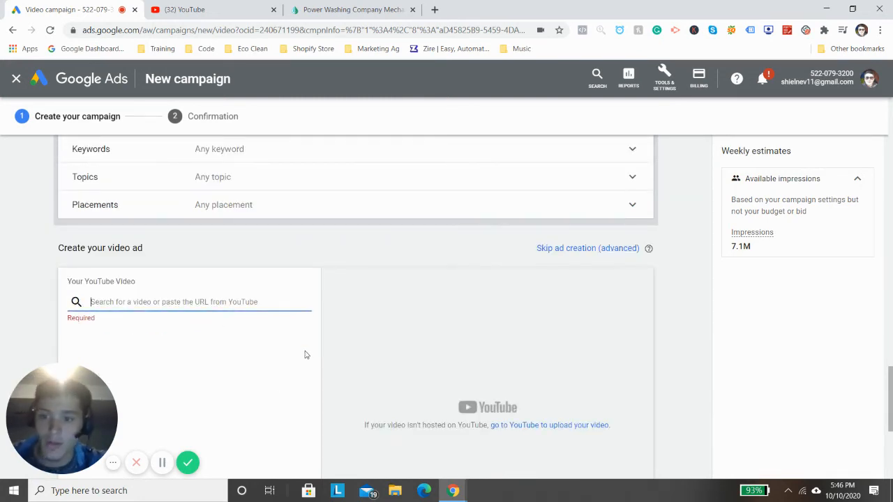
scroll(191, 342, down, 1)
click(225, 7)
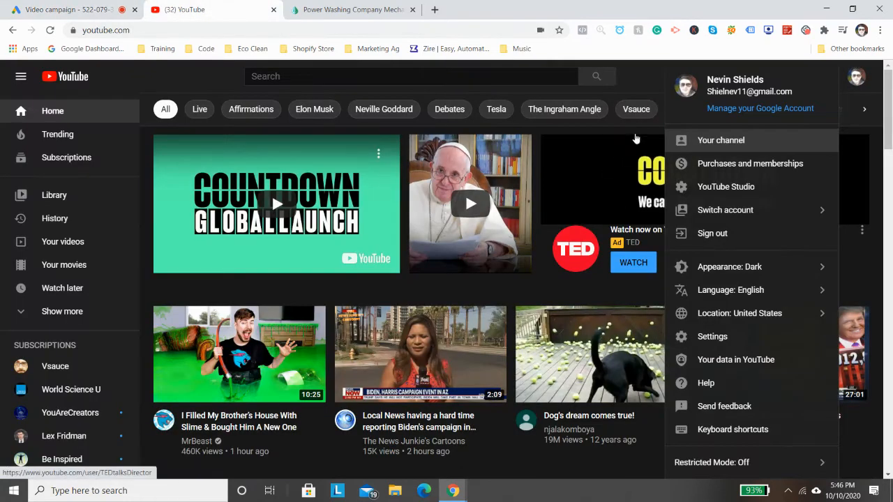
click(689, 145)
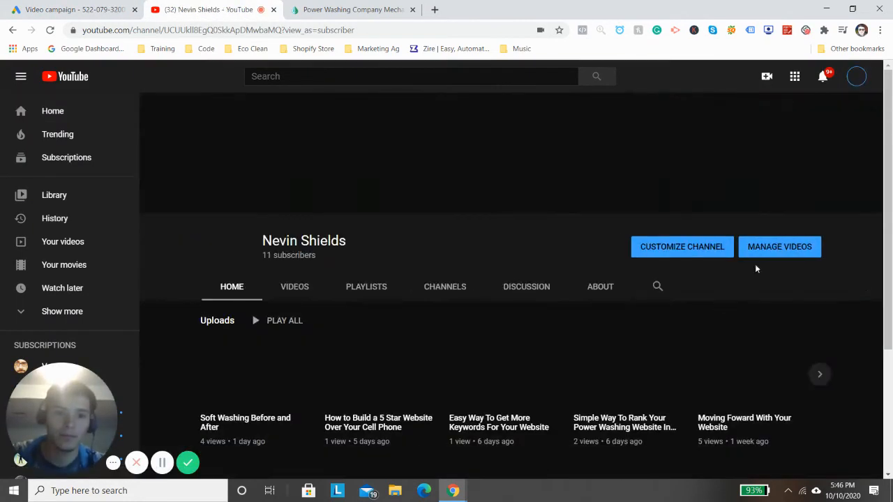
scroll(424, 274, down, 3)
click(274, 218)
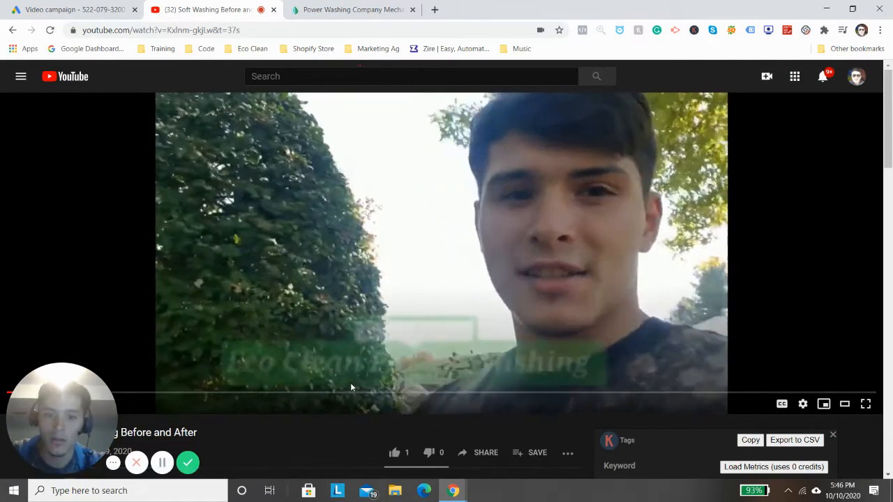
Play the soft washing video, adjust the volume, skip ahead to about 0:27 and 0:58, and pause it.
key(XF86AudioLowerVolume)
key(XF86AudioRaiseVolume)
key(XF86AudioRaiseVolume)
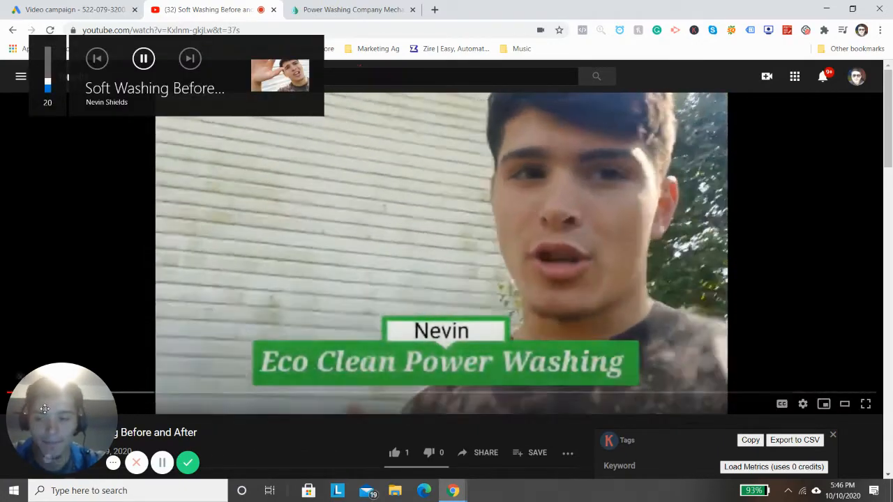
drag(70, 415, 429, 416)
drag(607, 322, 353, 465)
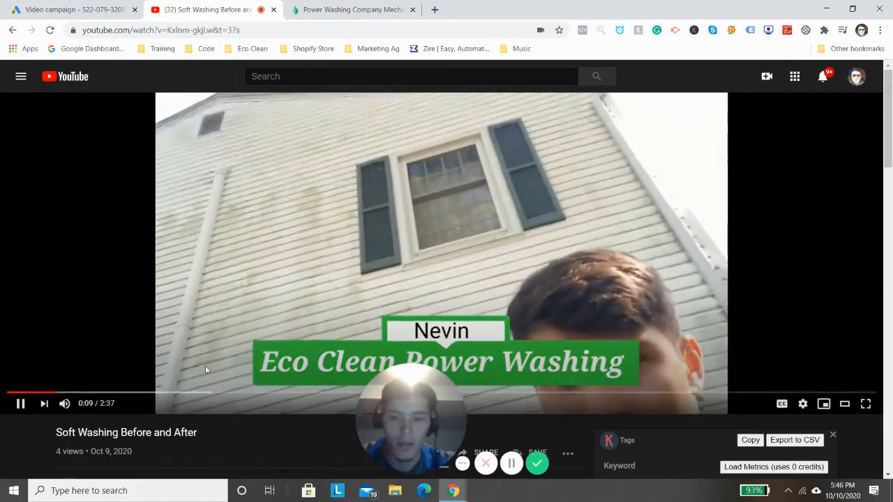
click(155, 394)
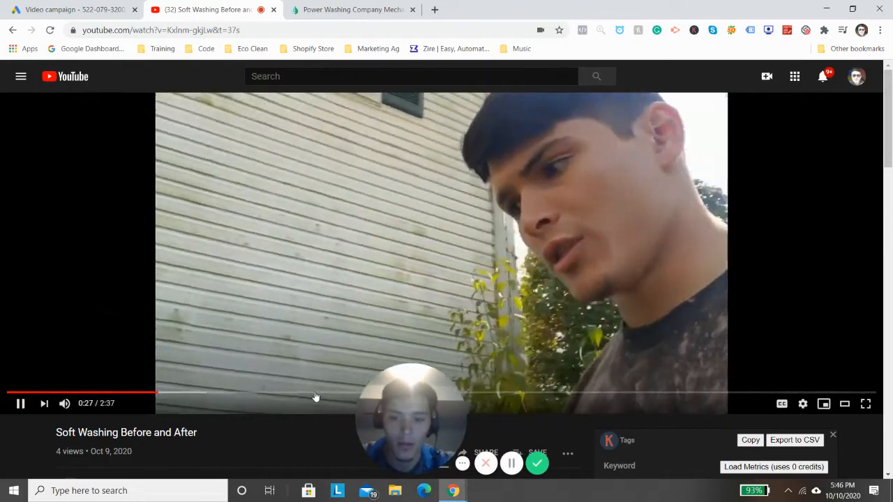
click(315, 395)
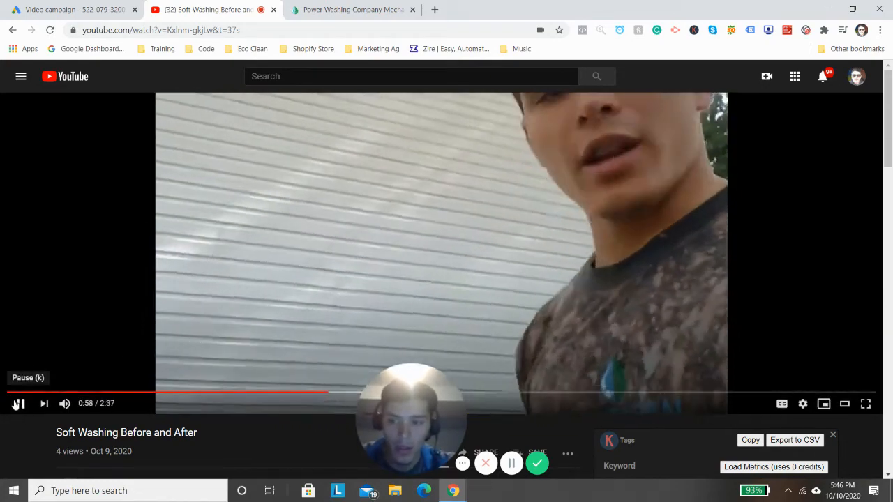
click(17, 403)
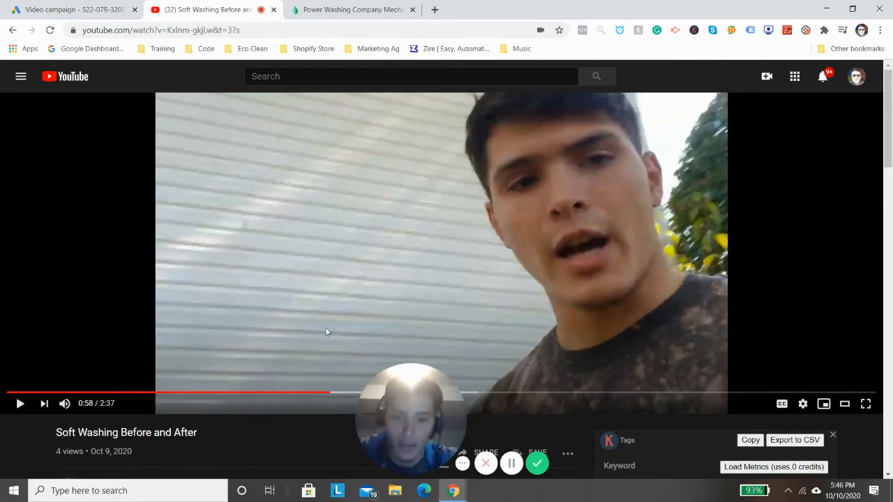
drag(358, 407, 101, 426)
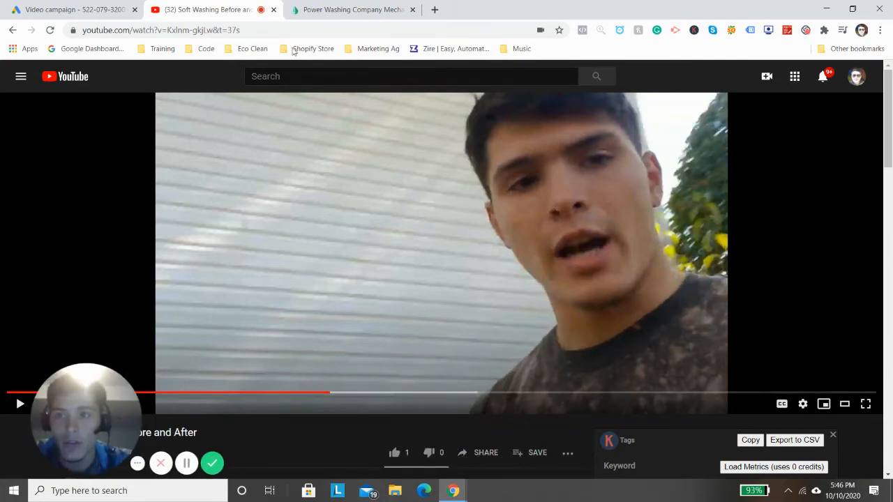
Copy the YouTube video's address and use it as the ad's video in the Google Ads campaign.
click(206, 30)
right_click(202, 30)
click(232, 109)
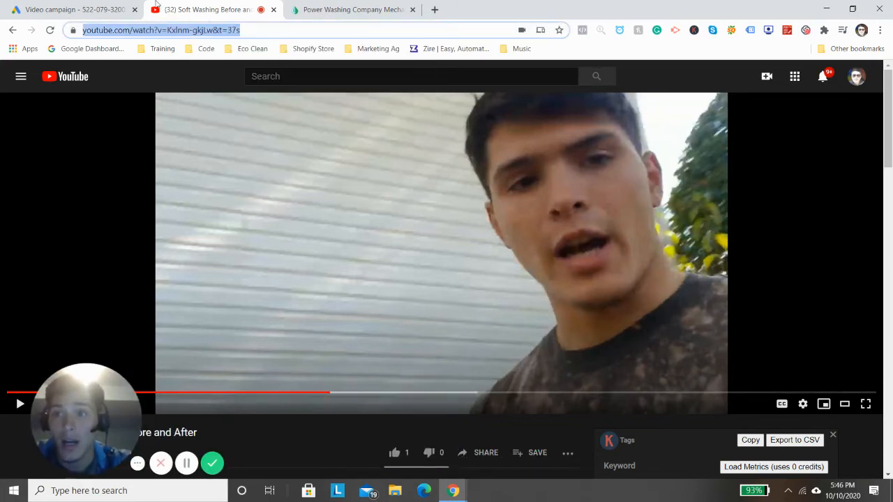
click(69, 9)
right_click(164, 235)
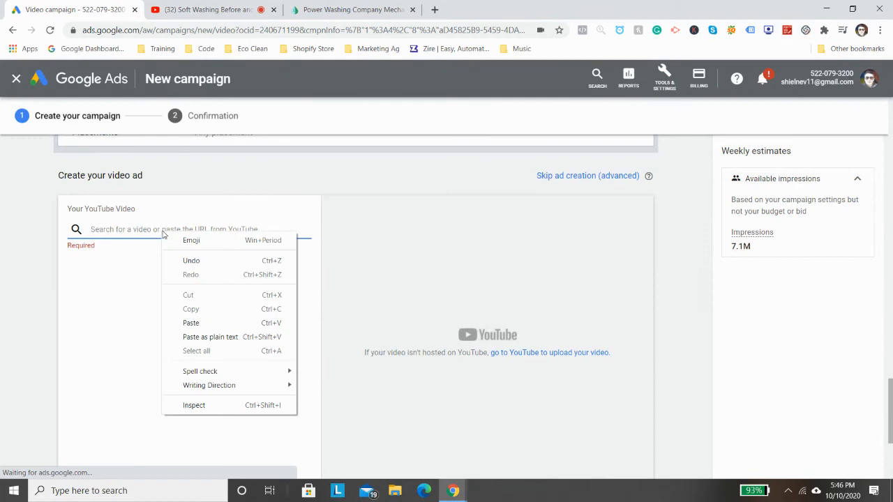
click(190, 323)
scroll(424, 302, down, 1)
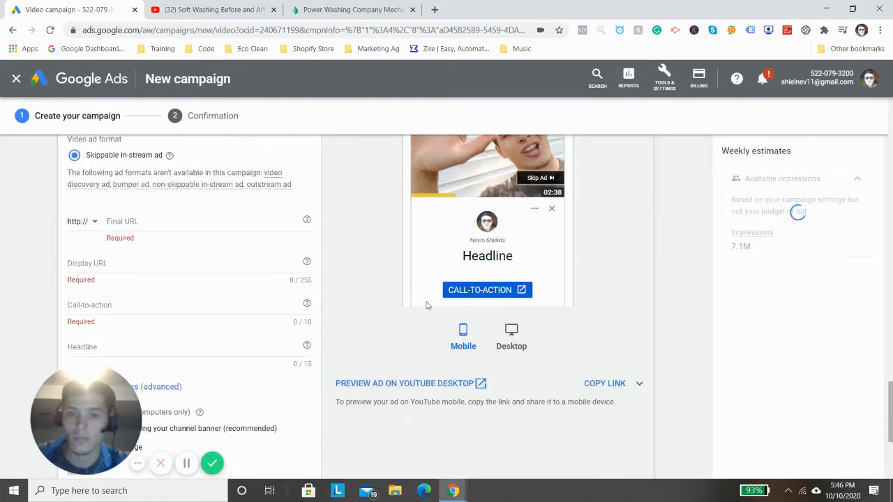
click(149, 222)
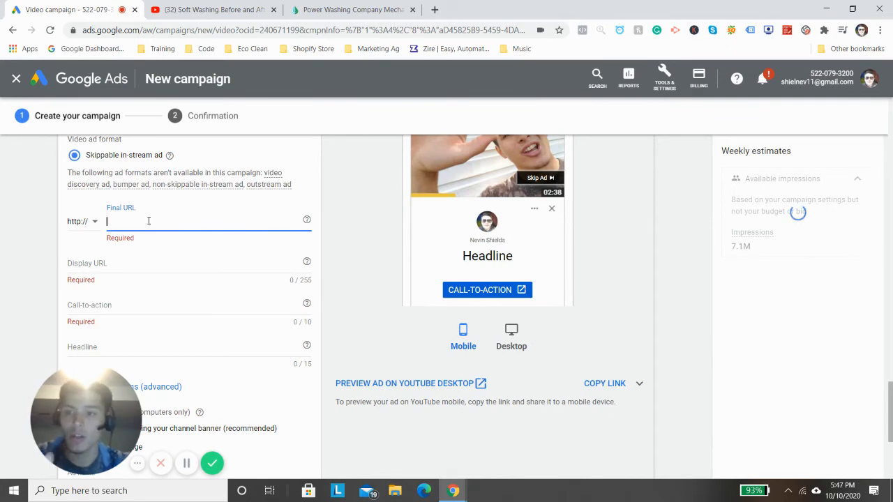
click(321, 9)
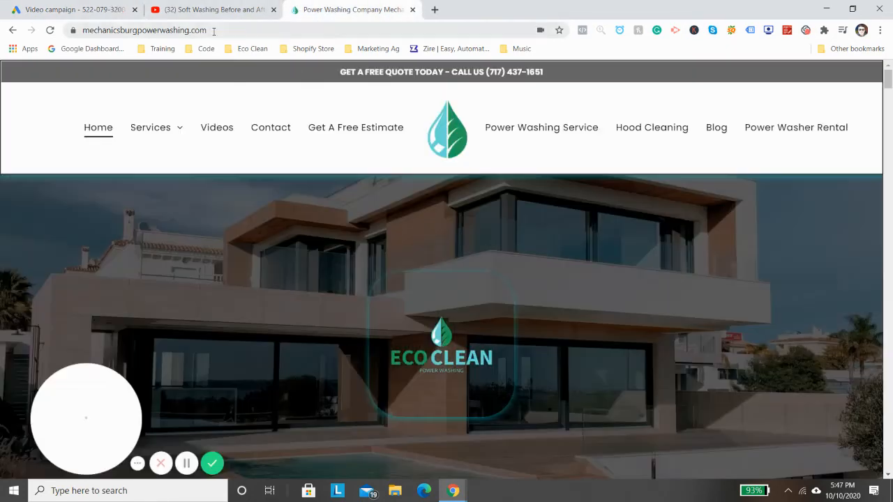
click(227, 31)
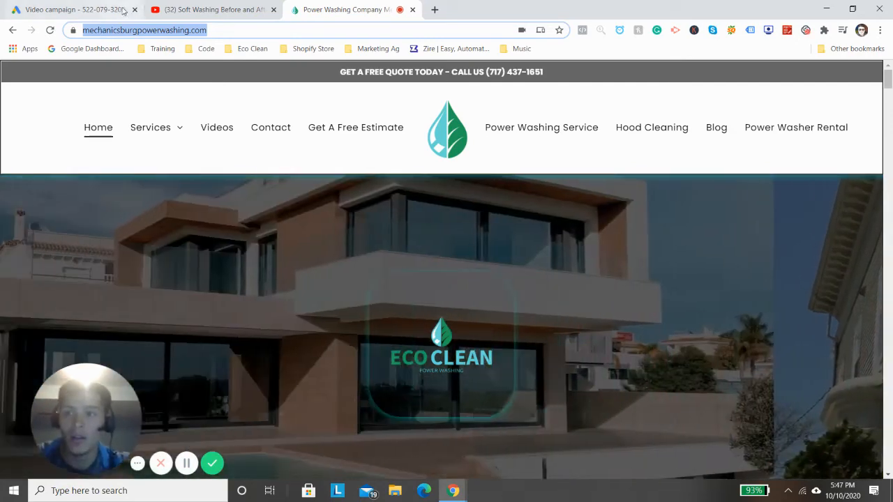
click(91, 9)
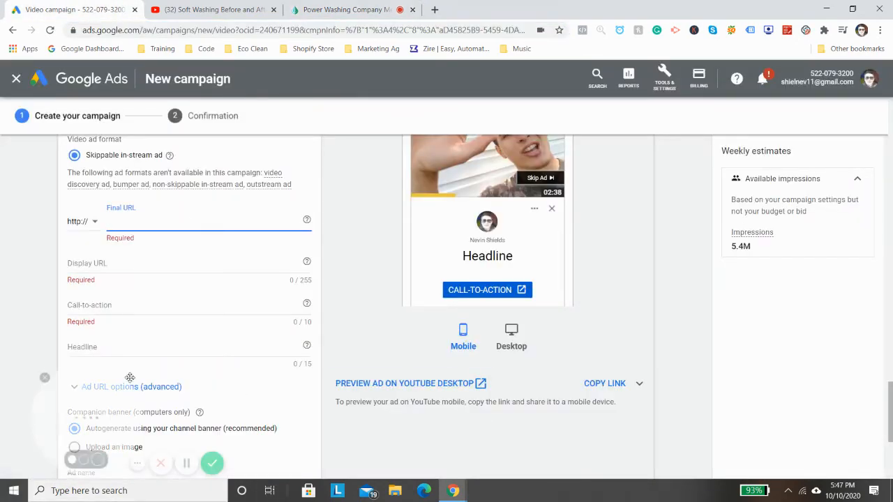
key(ctrl+v)
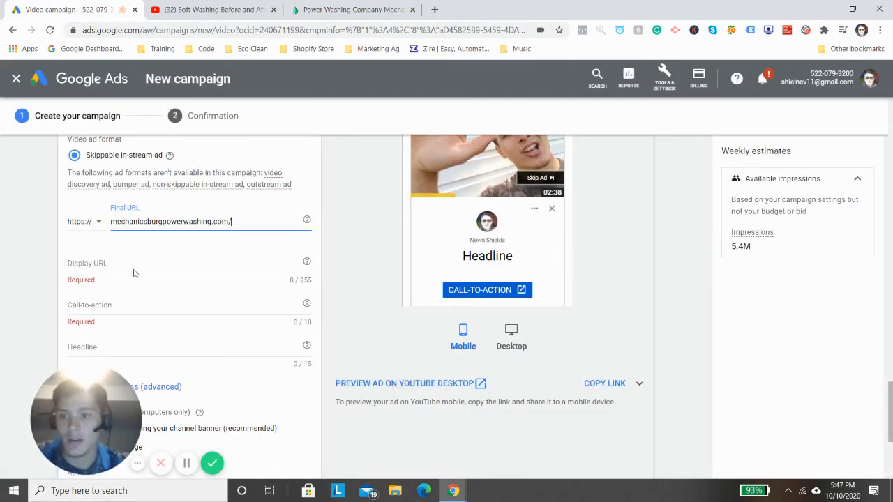
click(130, 263)
Set the ad's call-to-action to "Clean Home".
click(125, 304)
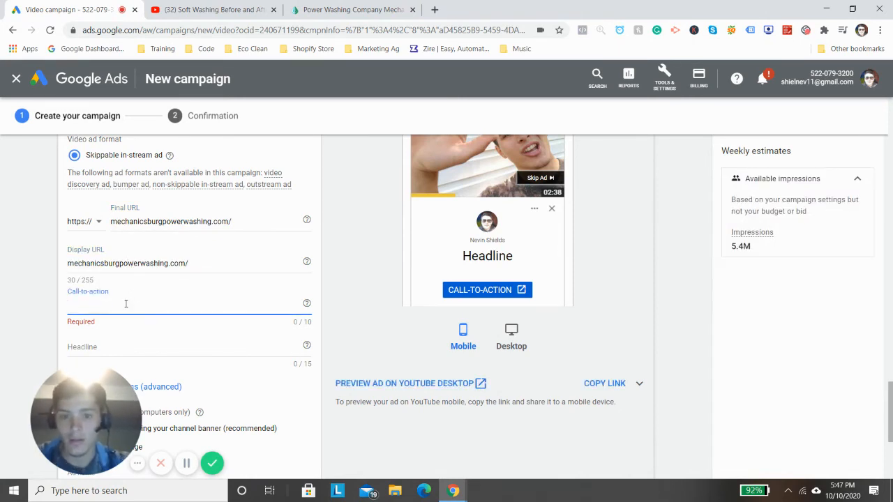
text(Get)
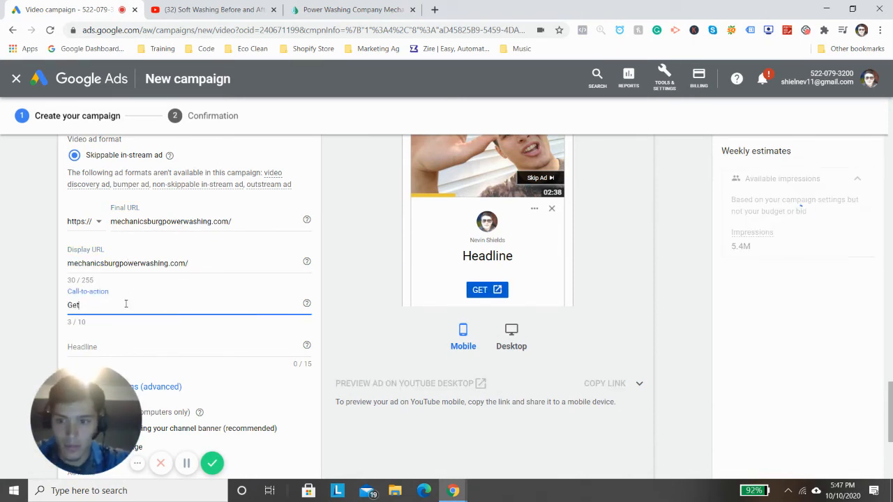
key(BackSpace)
key(BackSpace)
key(BackSpace)
text(Clean )
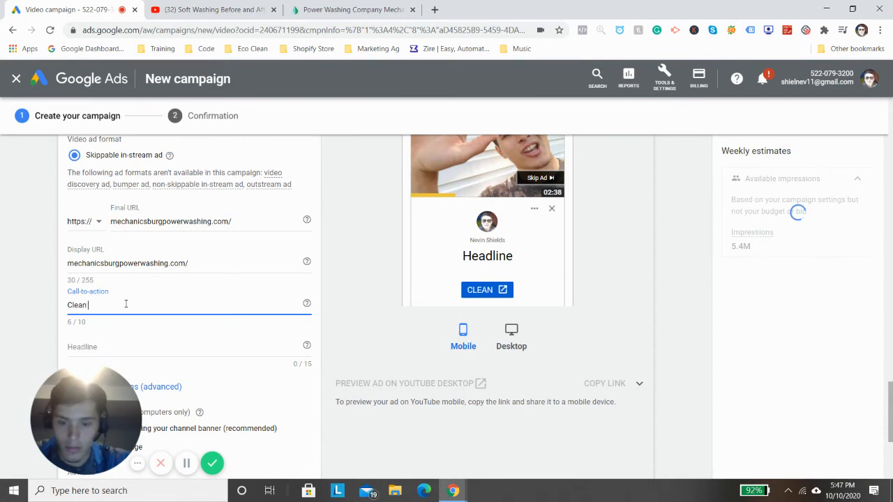
text(Home)
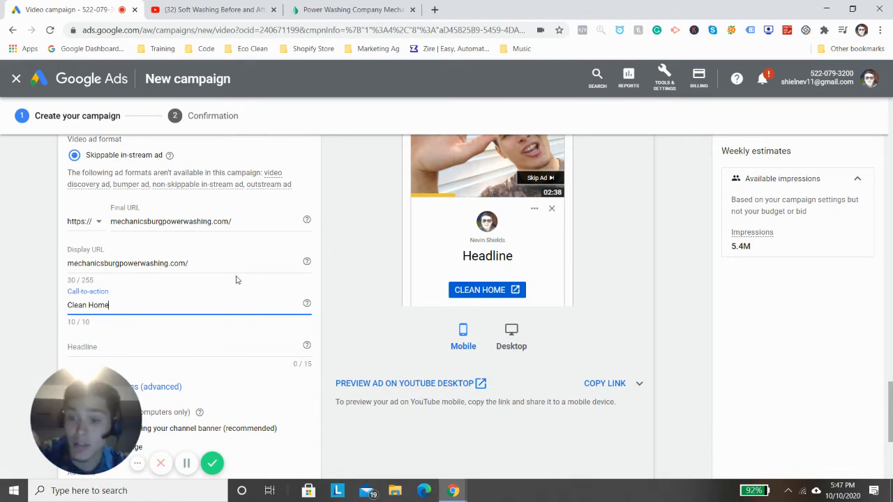
Set the ad's headline to "House Washing".
scroll(241, 237, down, 1)
click(93, 284)
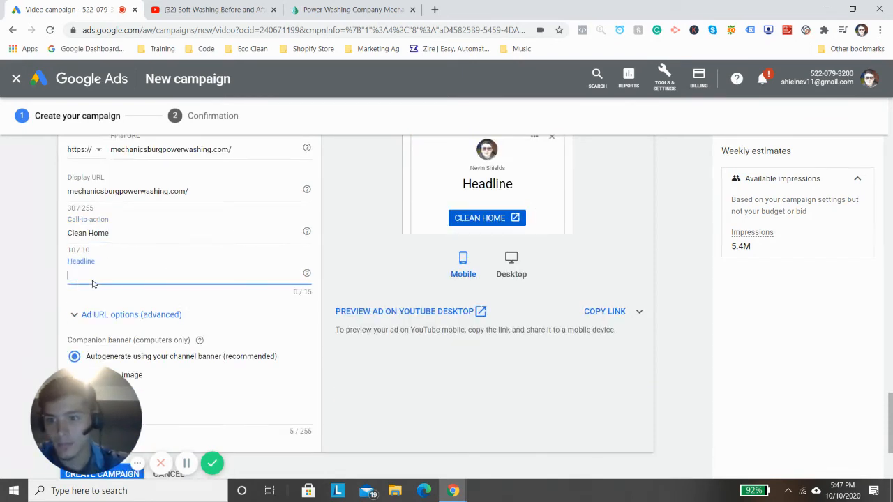
text(Hous)
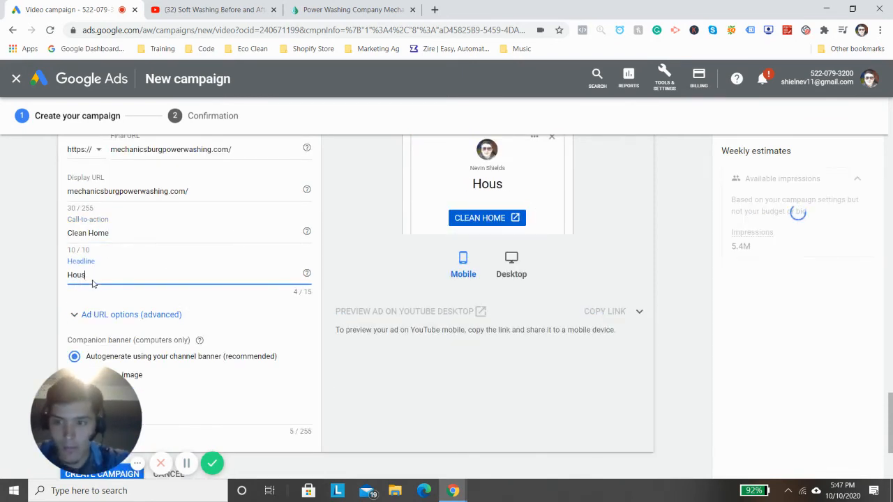
text(e Washing)
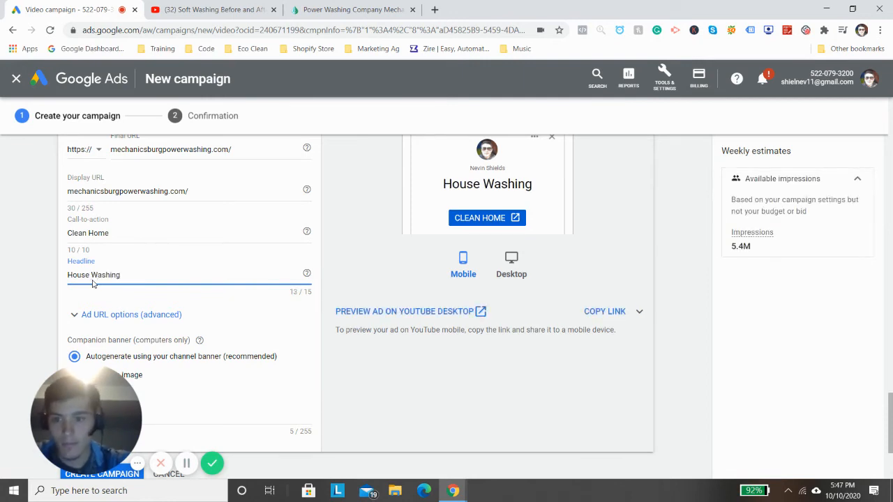
Rename the ad as "Before and After Video".
scroll(127, 247, down, 2)
triple_click(119, 269)
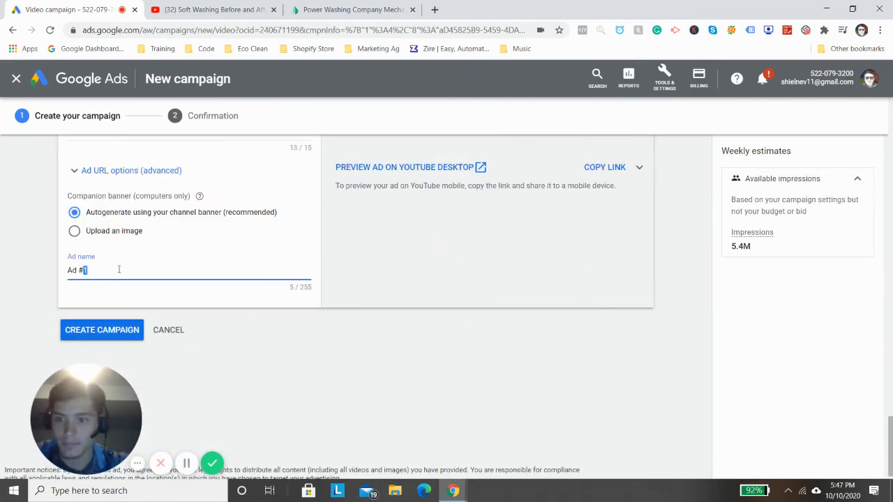
text(Before )
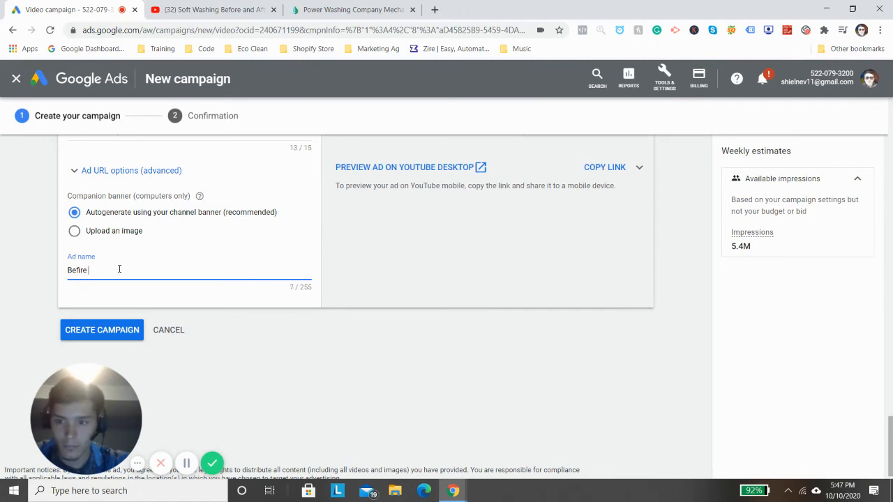
text(and SAE)
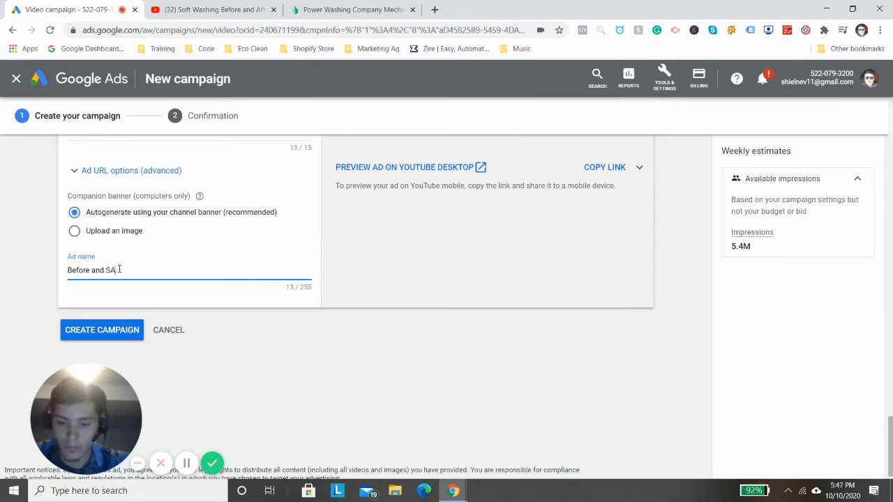
key(BackSpace)
key(BackSpace)
key(BackSpace)
text(Af)
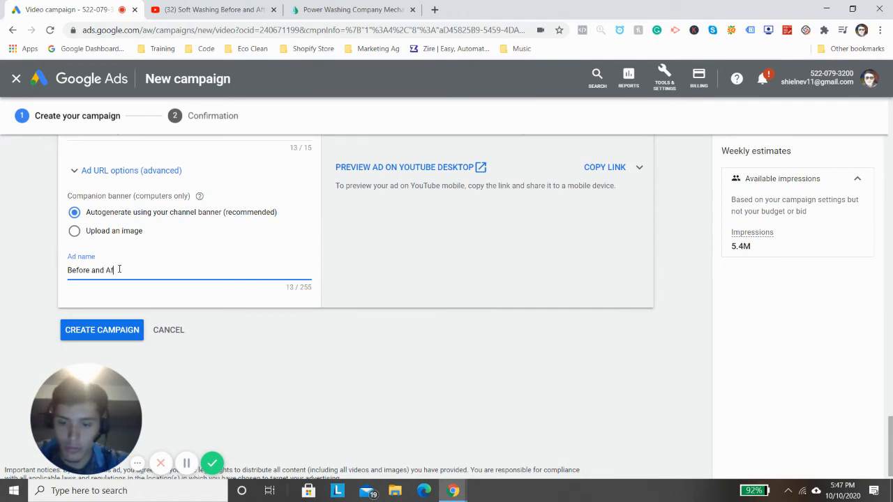
text(ter Video)
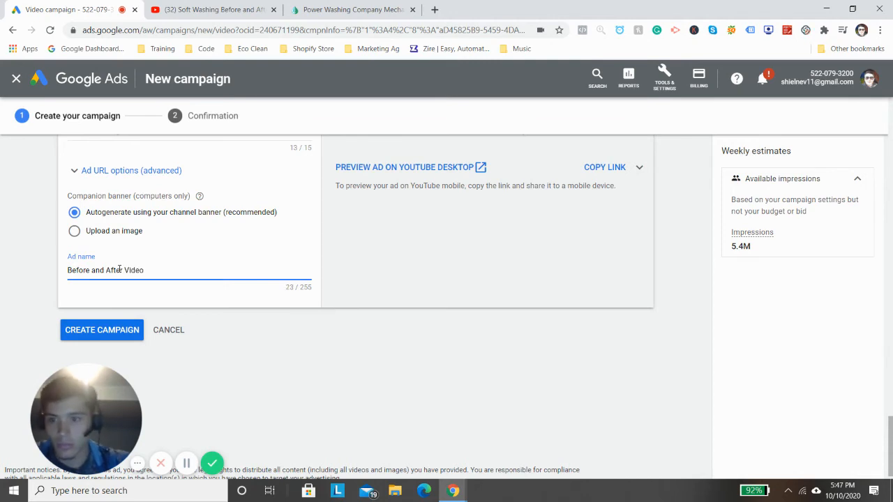
click(119, 223)
click(118, 231)
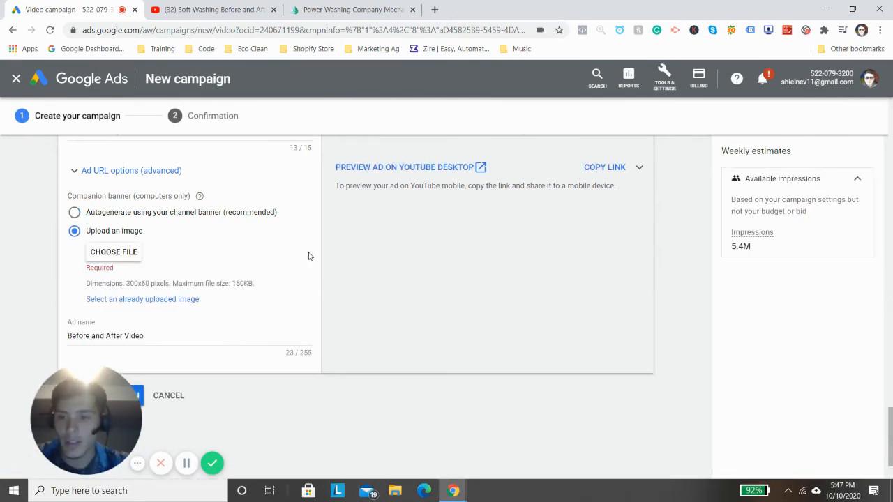
click(435, 12)
text(canva.com)
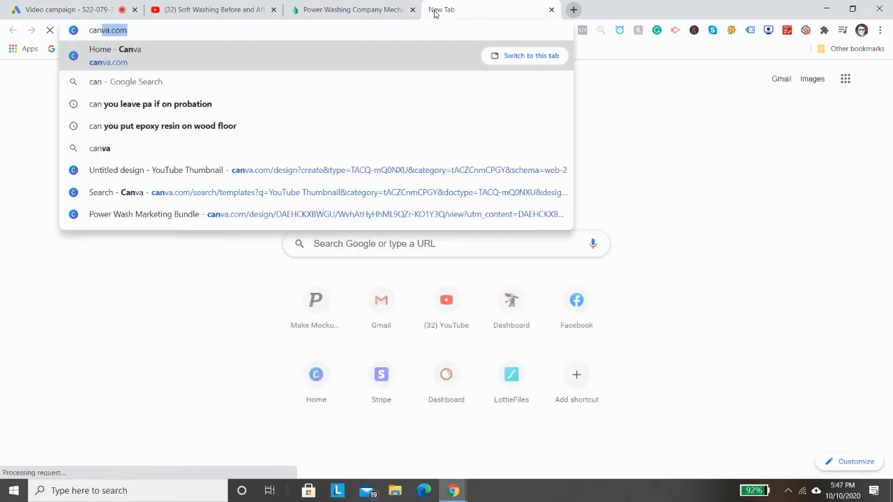
key(Return)
click(307, 9)
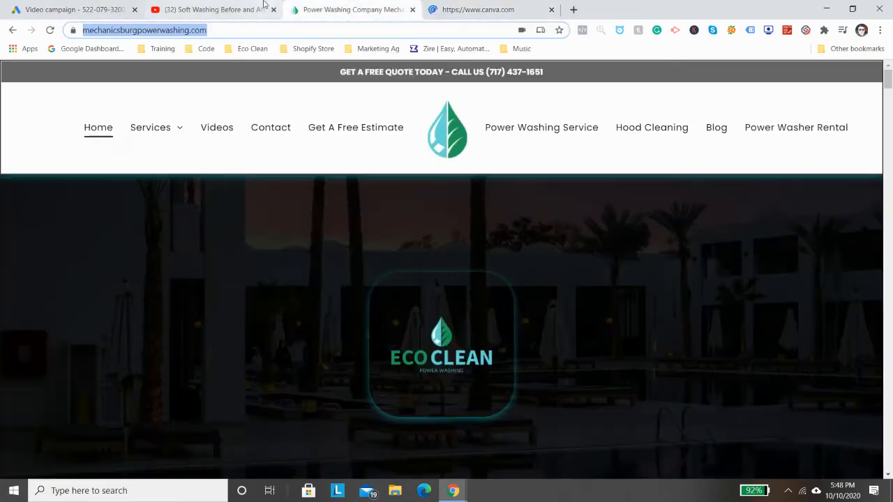
click(484, 5)
click(118, 8)
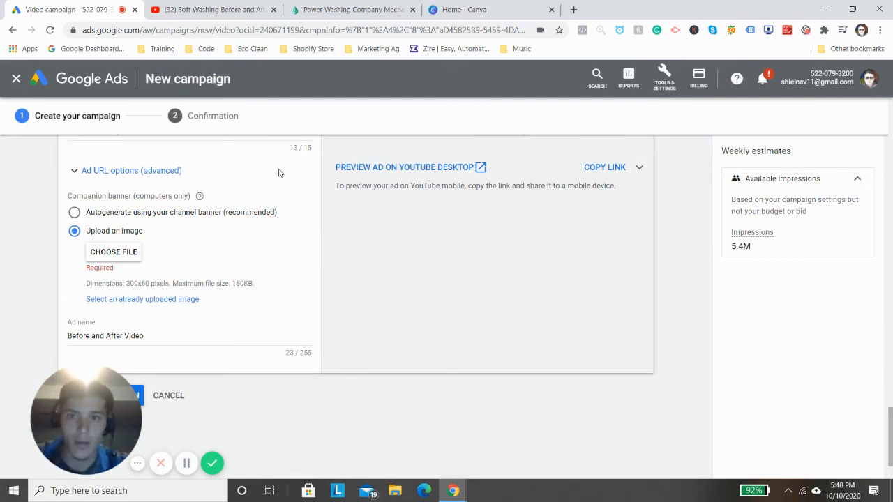
click(98, 215)
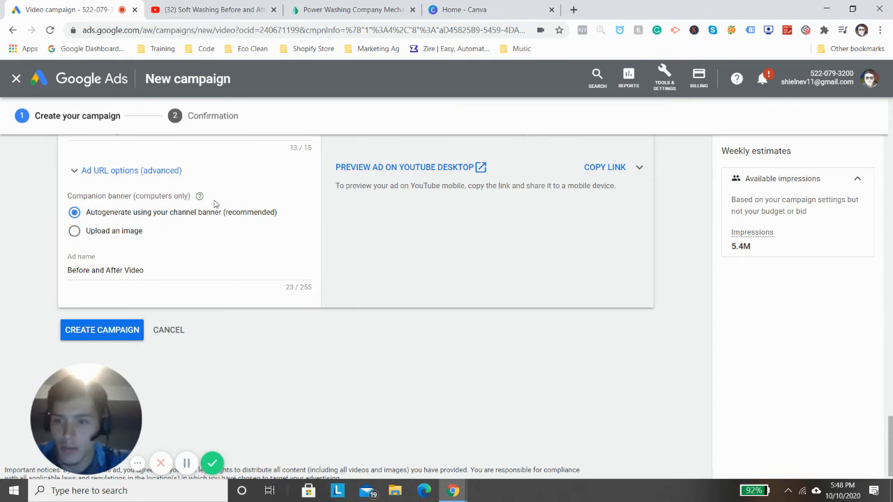
Create the campaign with the finished settings and continue to its campaign page.
click(118, 332)
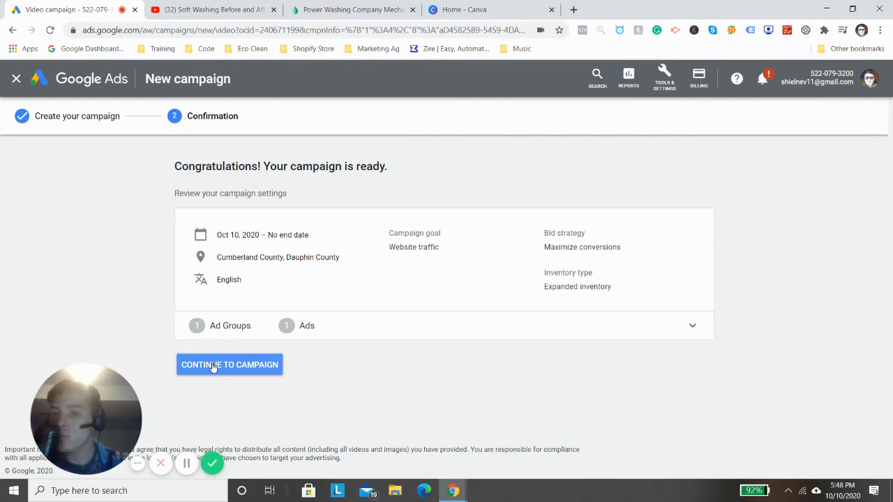
click(213, 368)
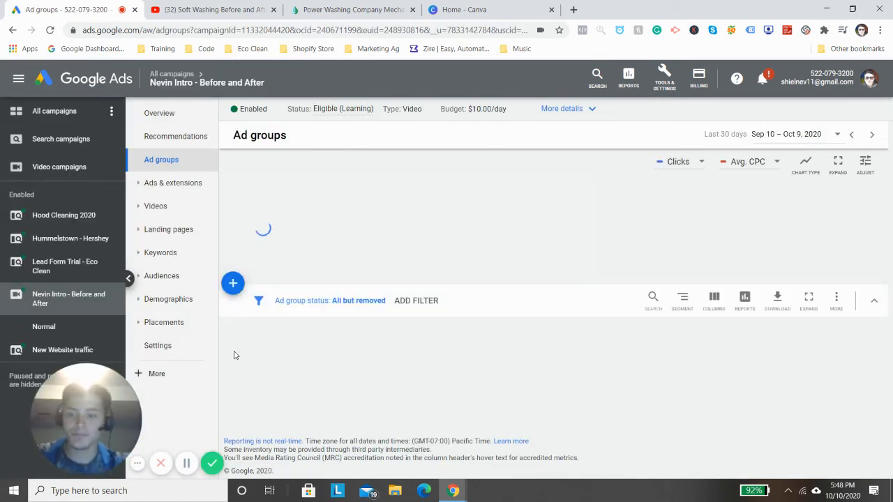